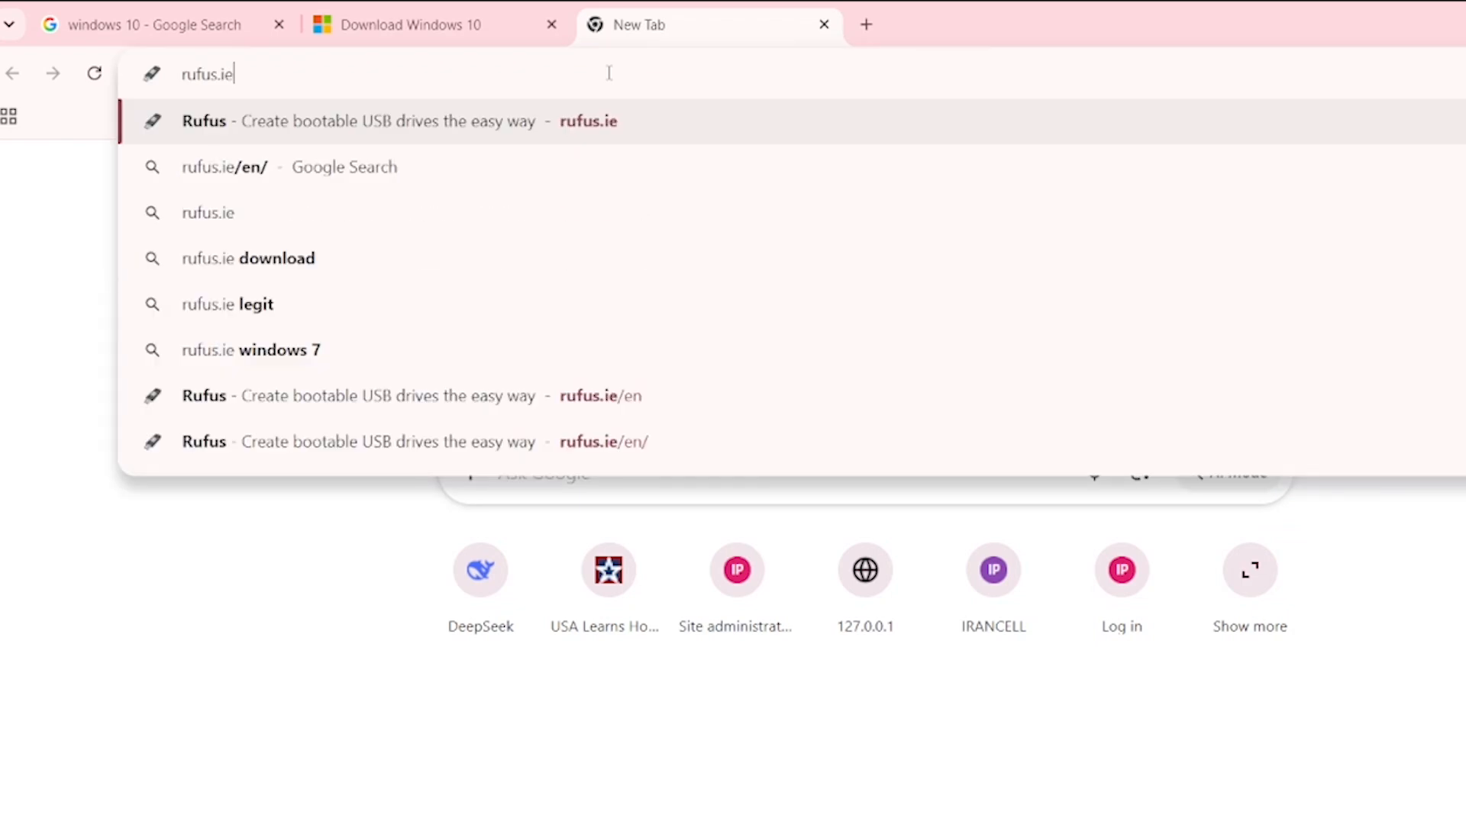
# - Download the standard Windows x64 release rufus-4.15.exe from rufus.ie and run it from its download folder
pyautogui.press('Return')
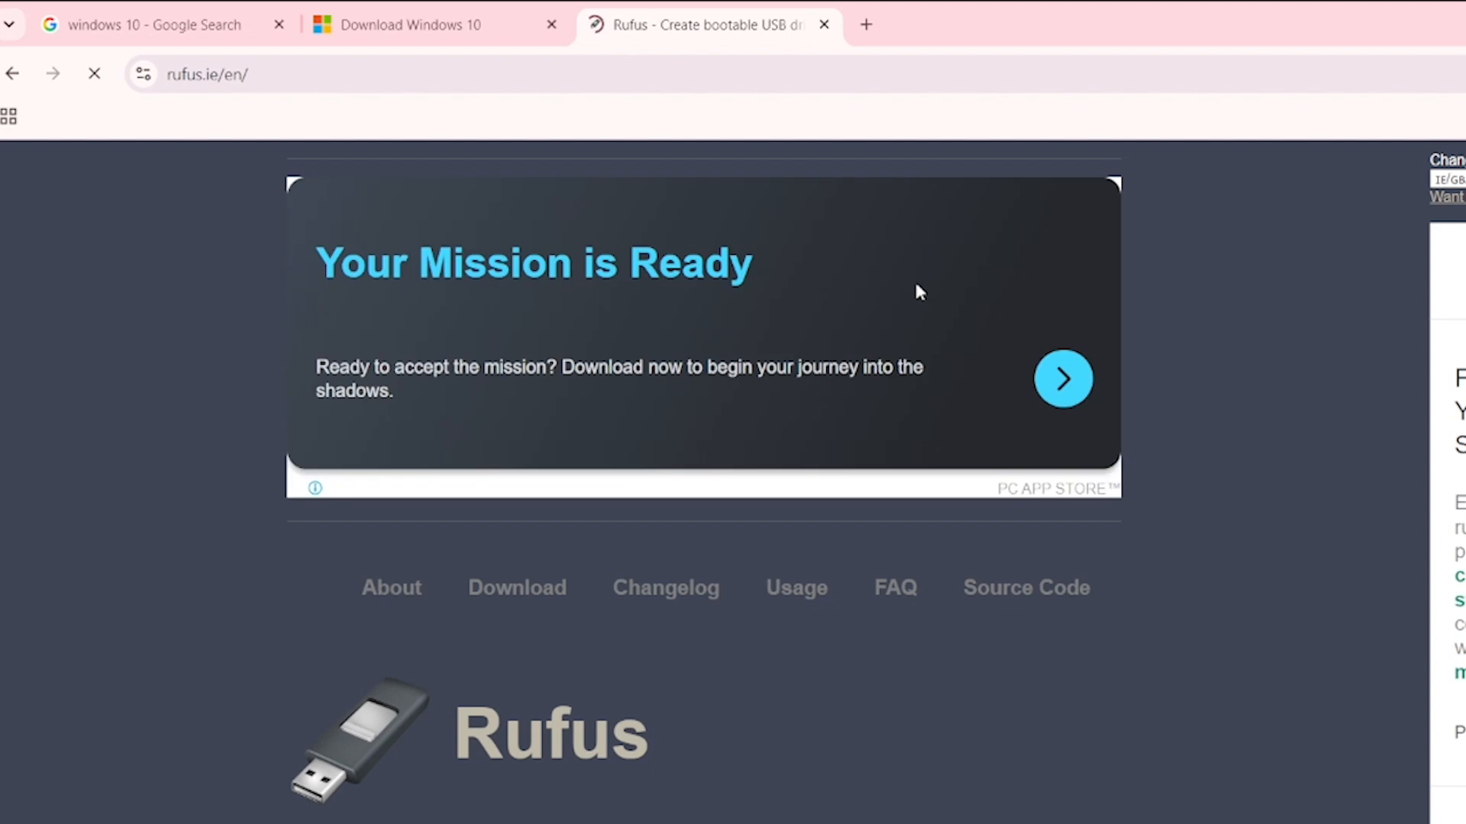
pyautogui.scroll(-4, 916, 283)
pyautogui.scroll(-4, 911, 320)
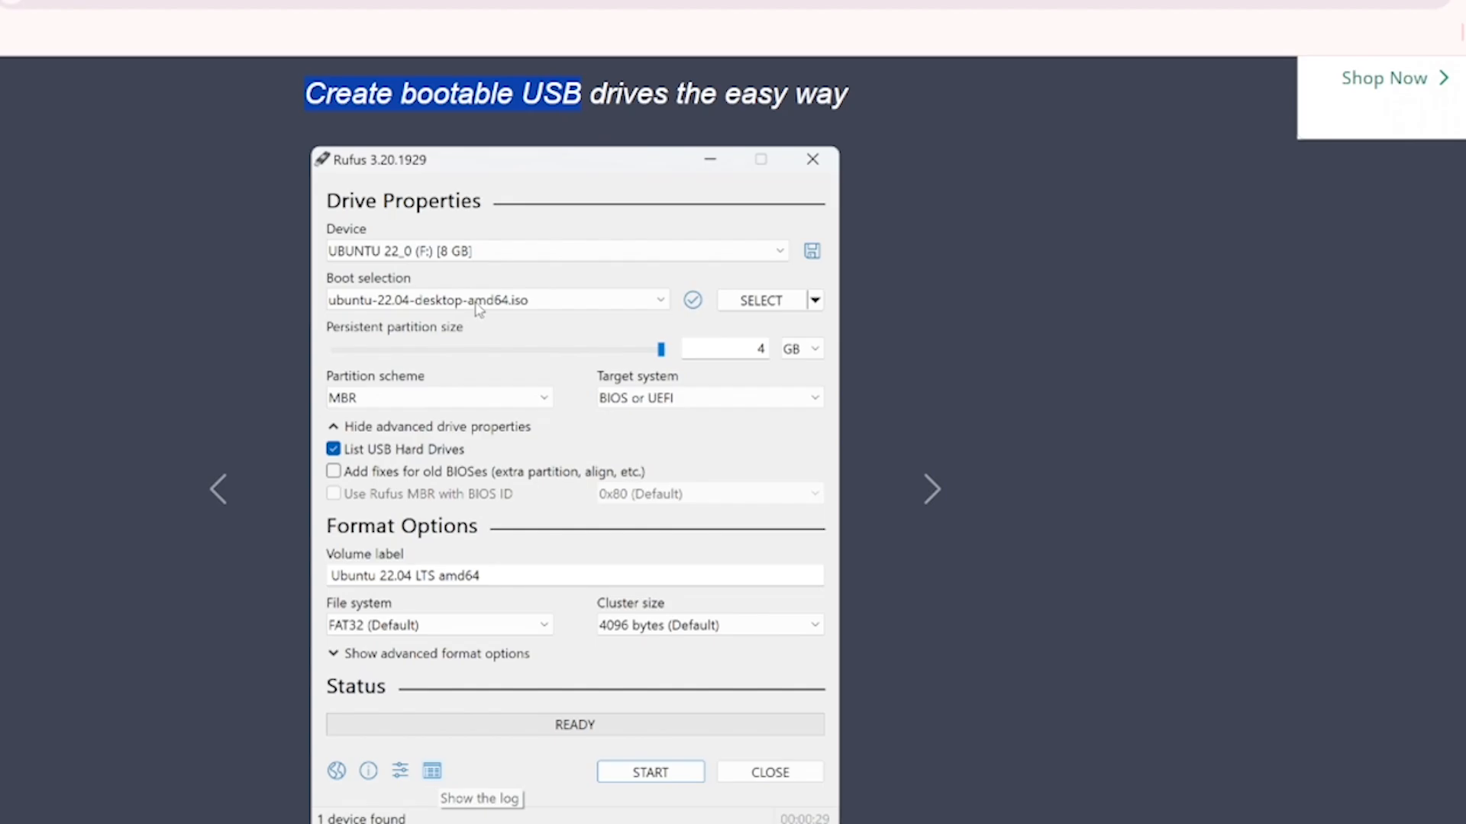
pyautogui.scroll(-15, 477, 307)
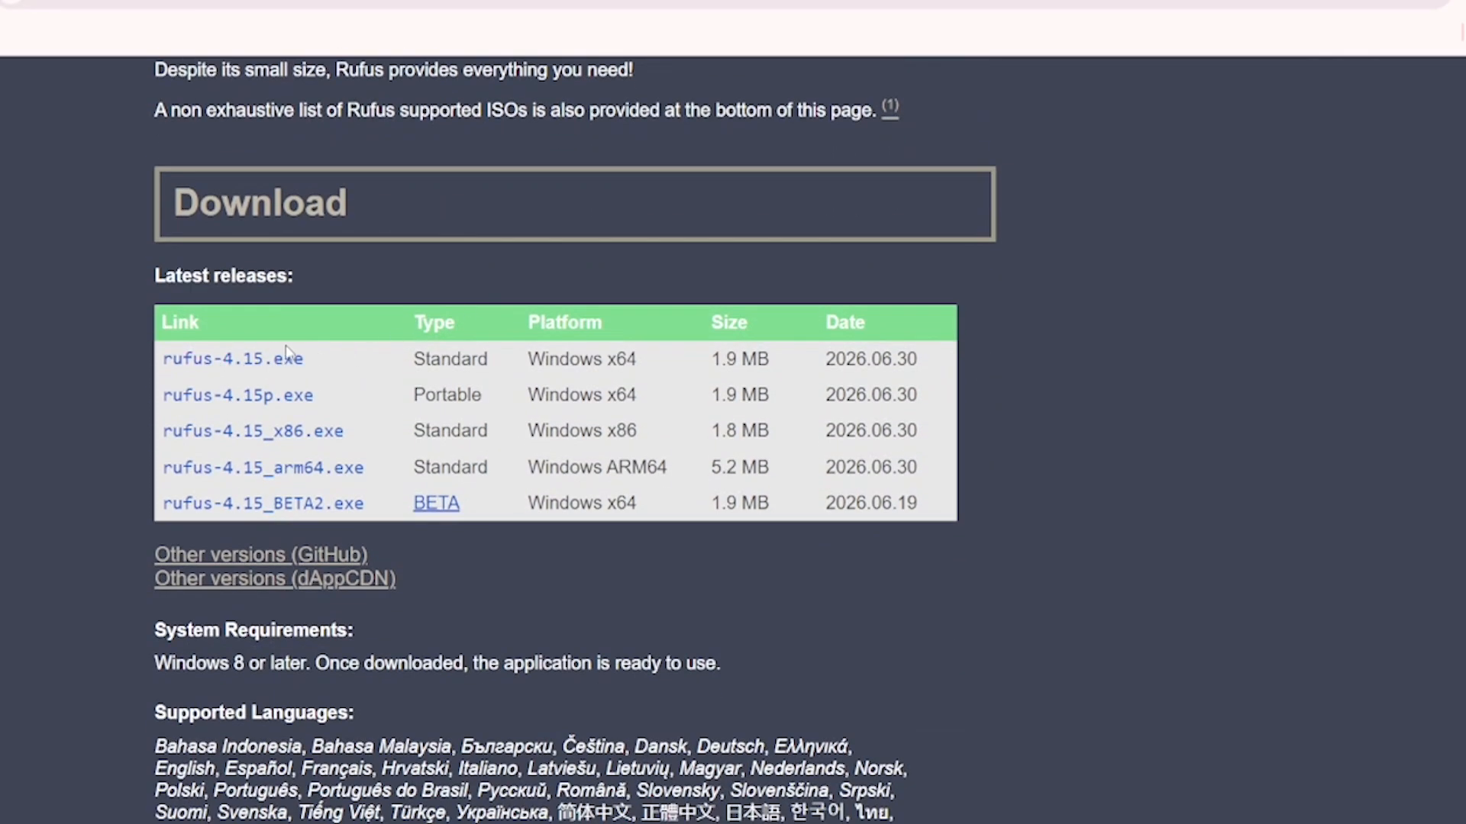
pyautogui.click(220, 359)
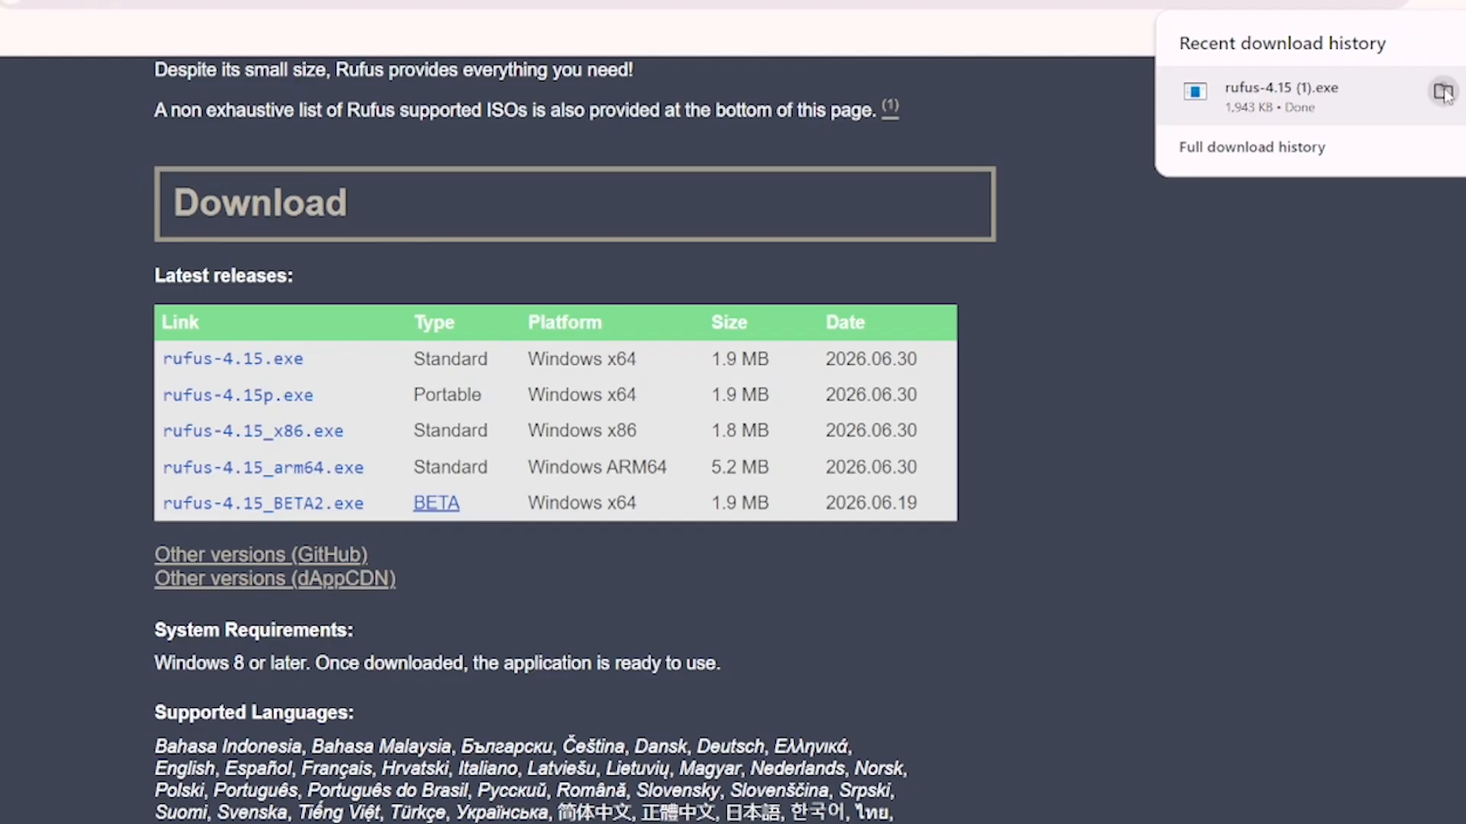
pyautogui.click(1444, 92)
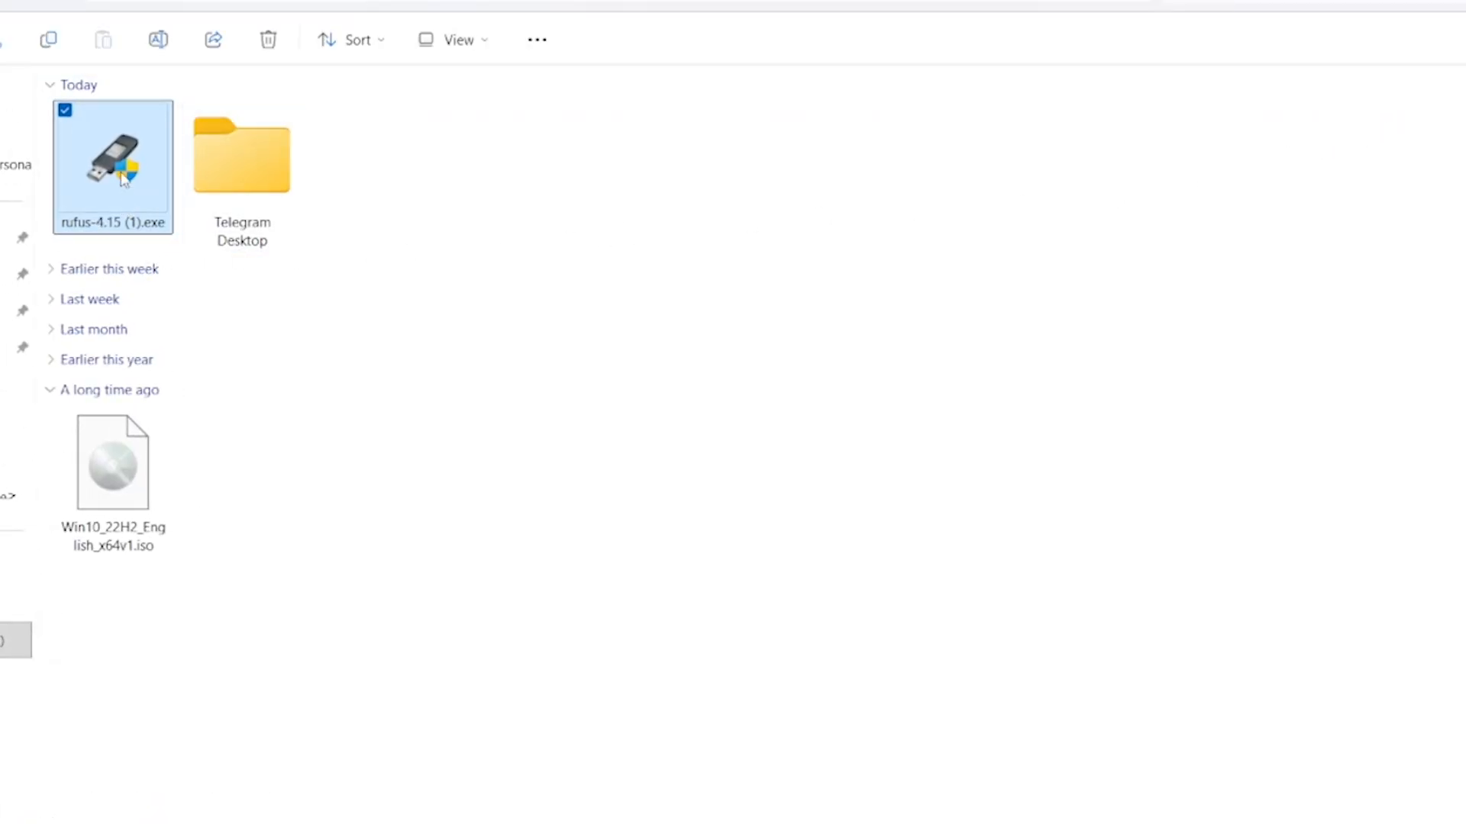
pyautogui.doubleClick(123, 177)
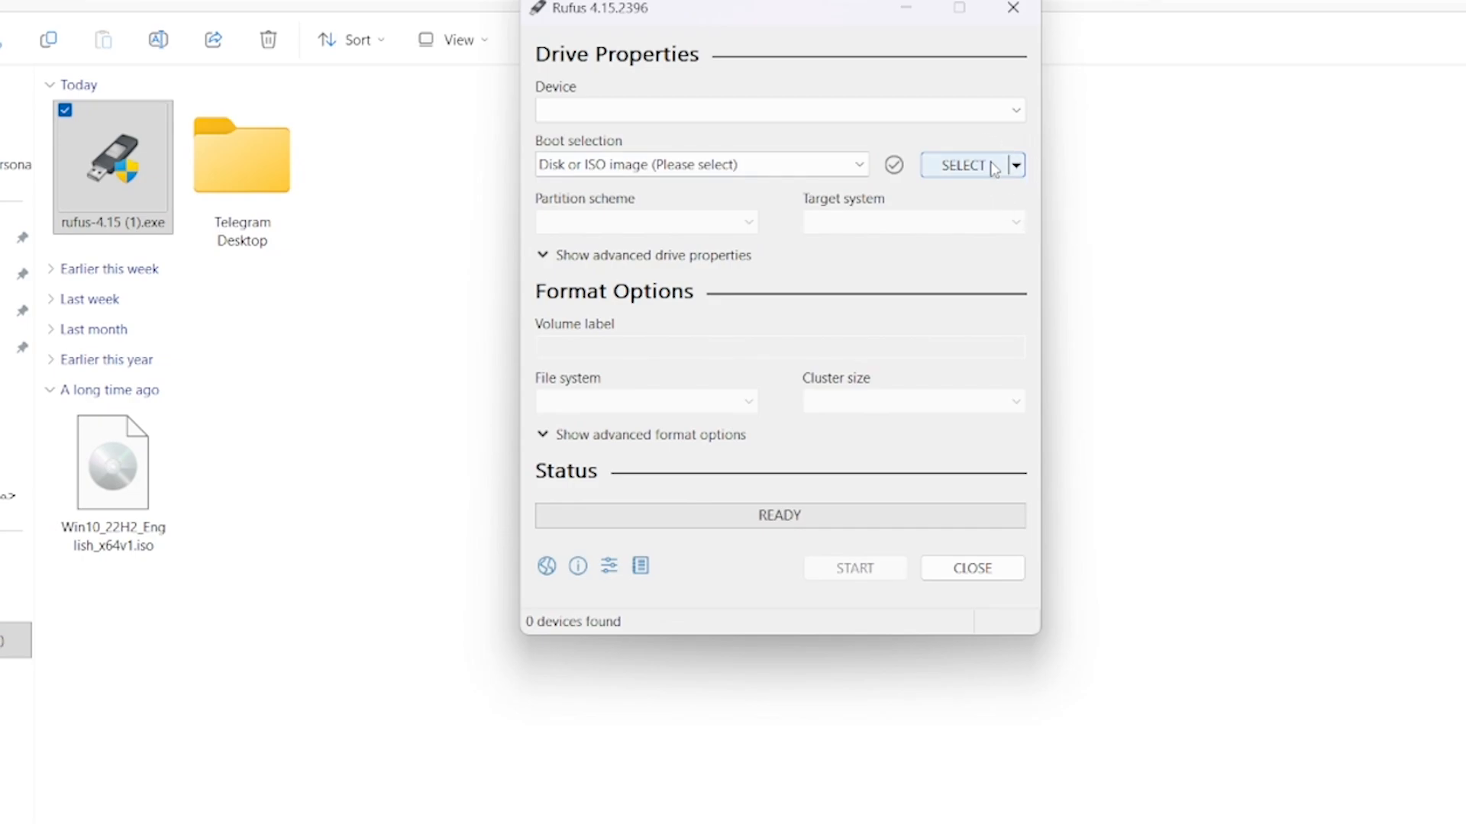
# - Switch the boot image source from SELECT to DOWNLOAD and start the ISO image download tool
pyautogui.click(1017, 165)
pyautogui.click(1017, 166)
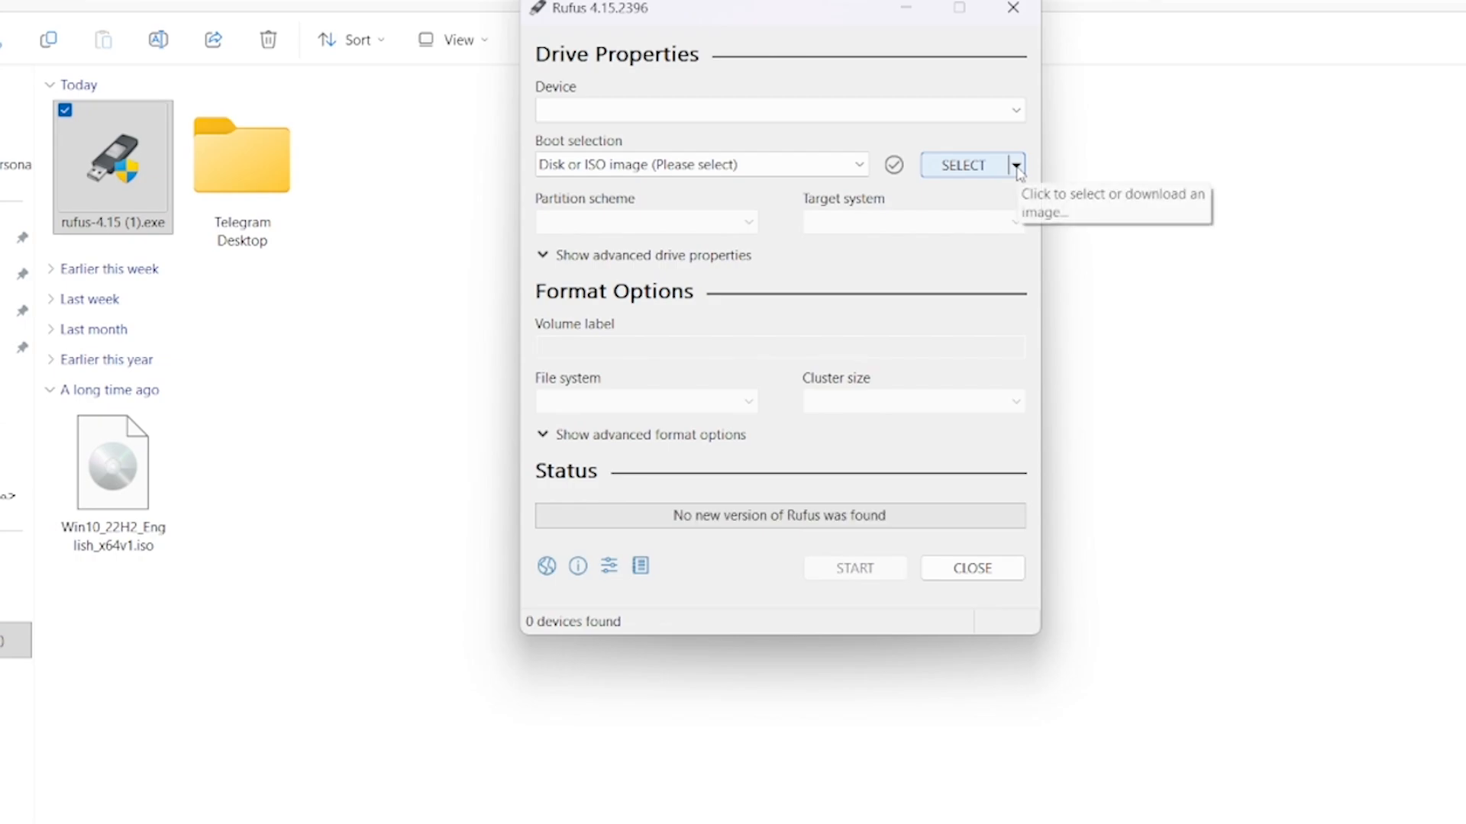
pyautogui.click(1017, 166)
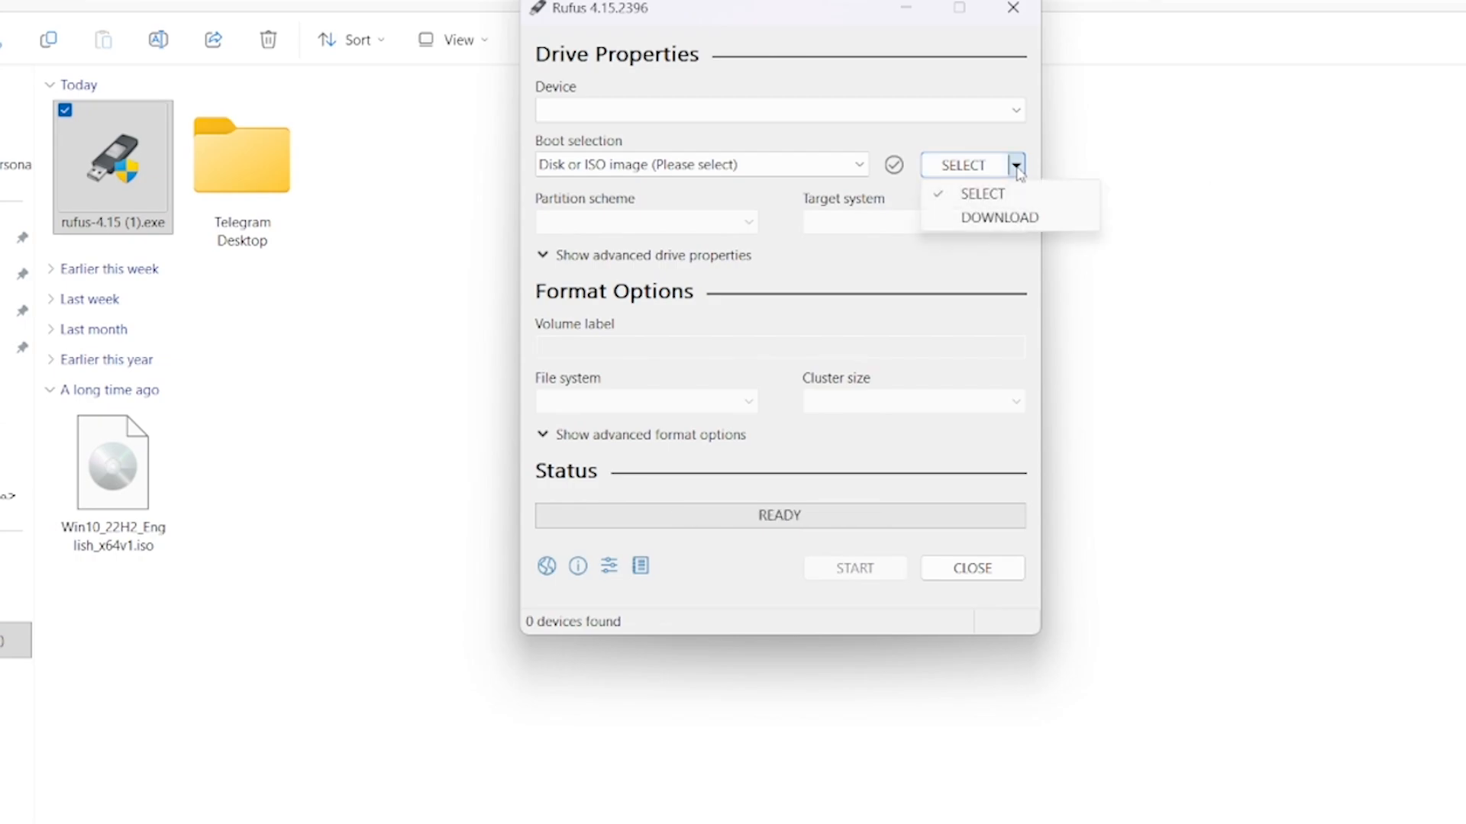
pyautogui.click(991, 217)
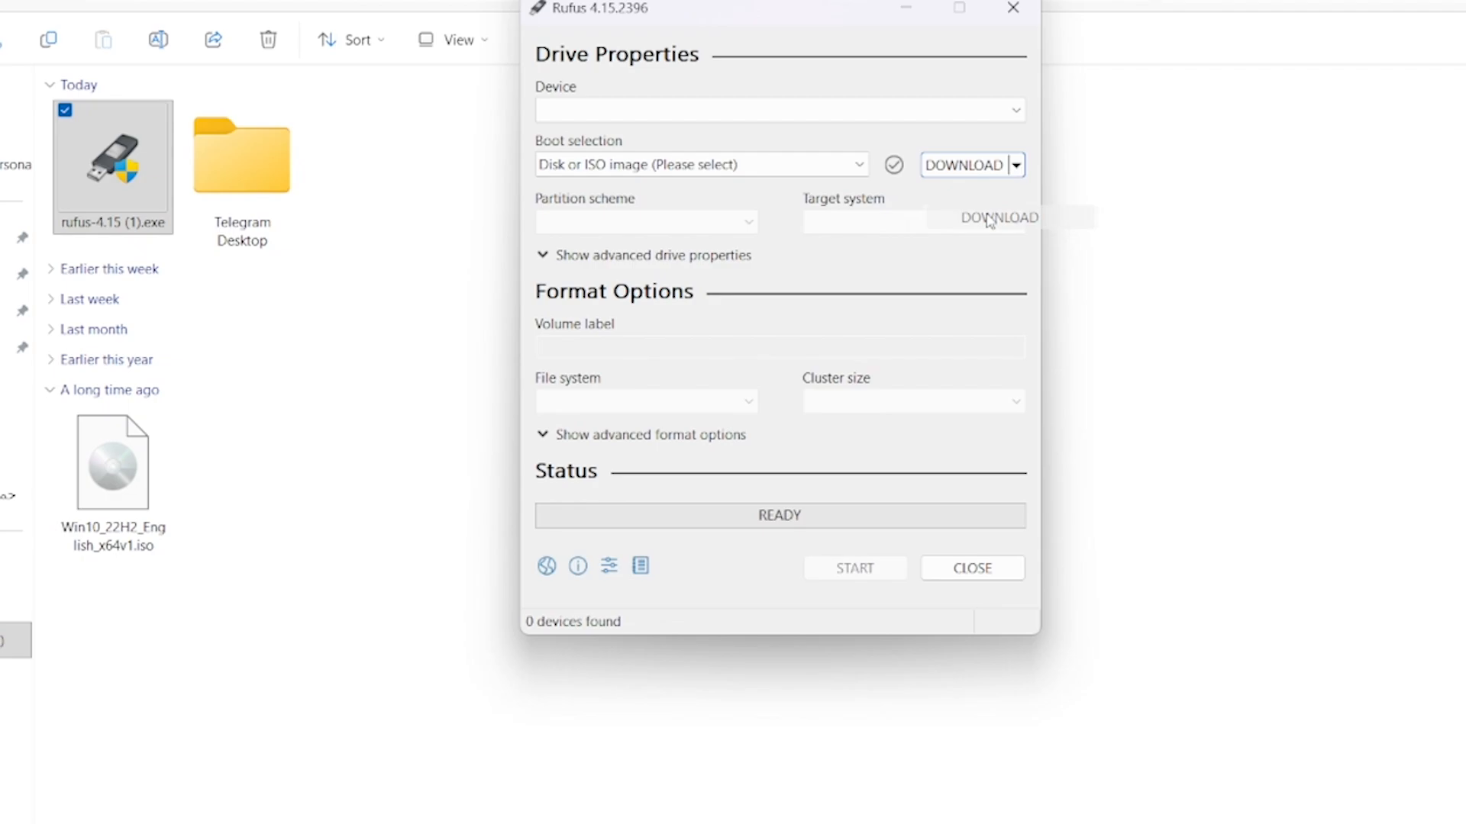
pyautogui.click(960, 169)
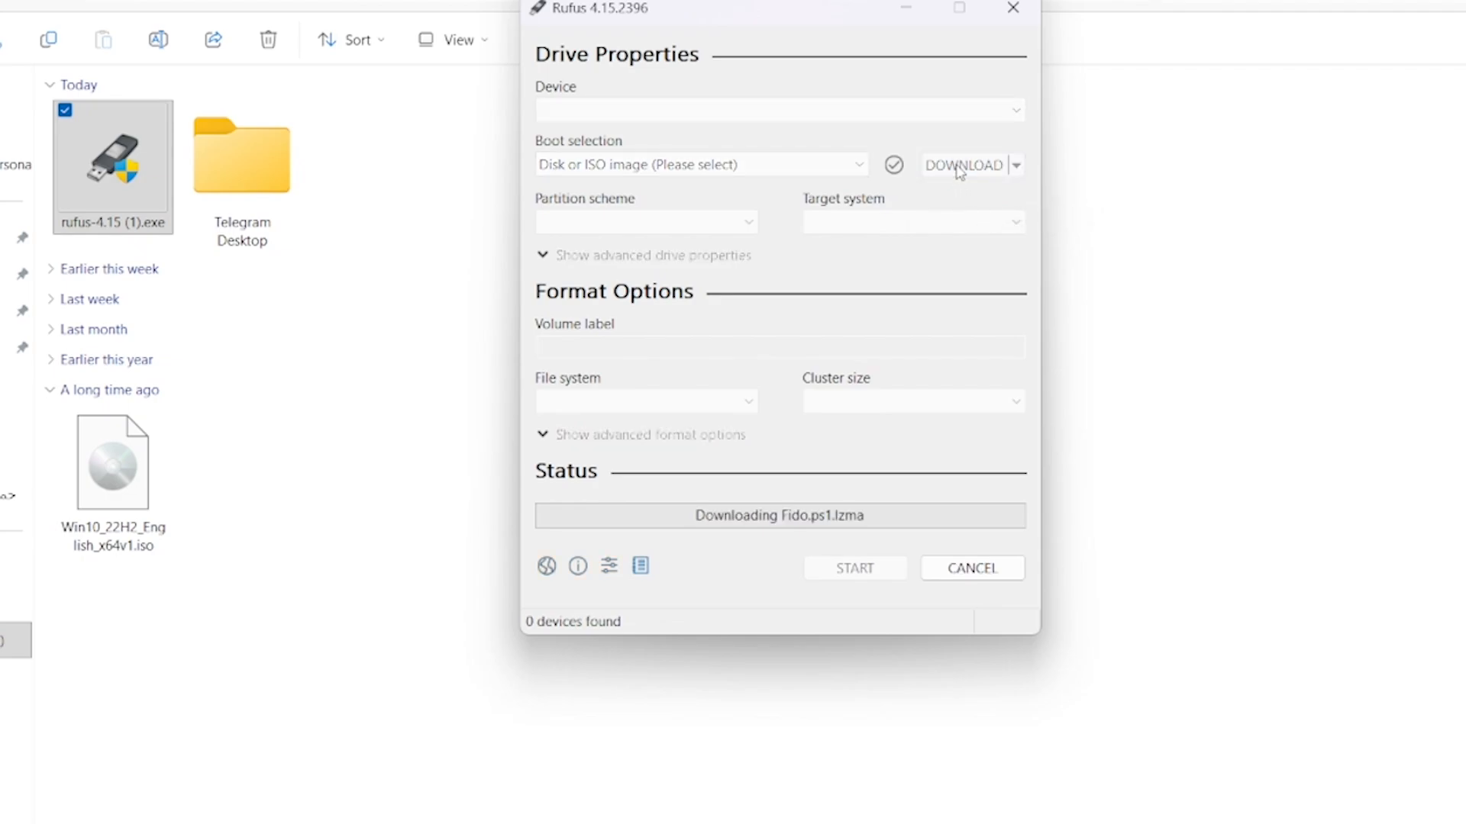
# - Choose Windows 10 as the ISO version to download and continue to the release choice
pyautogui.click(882, 289)
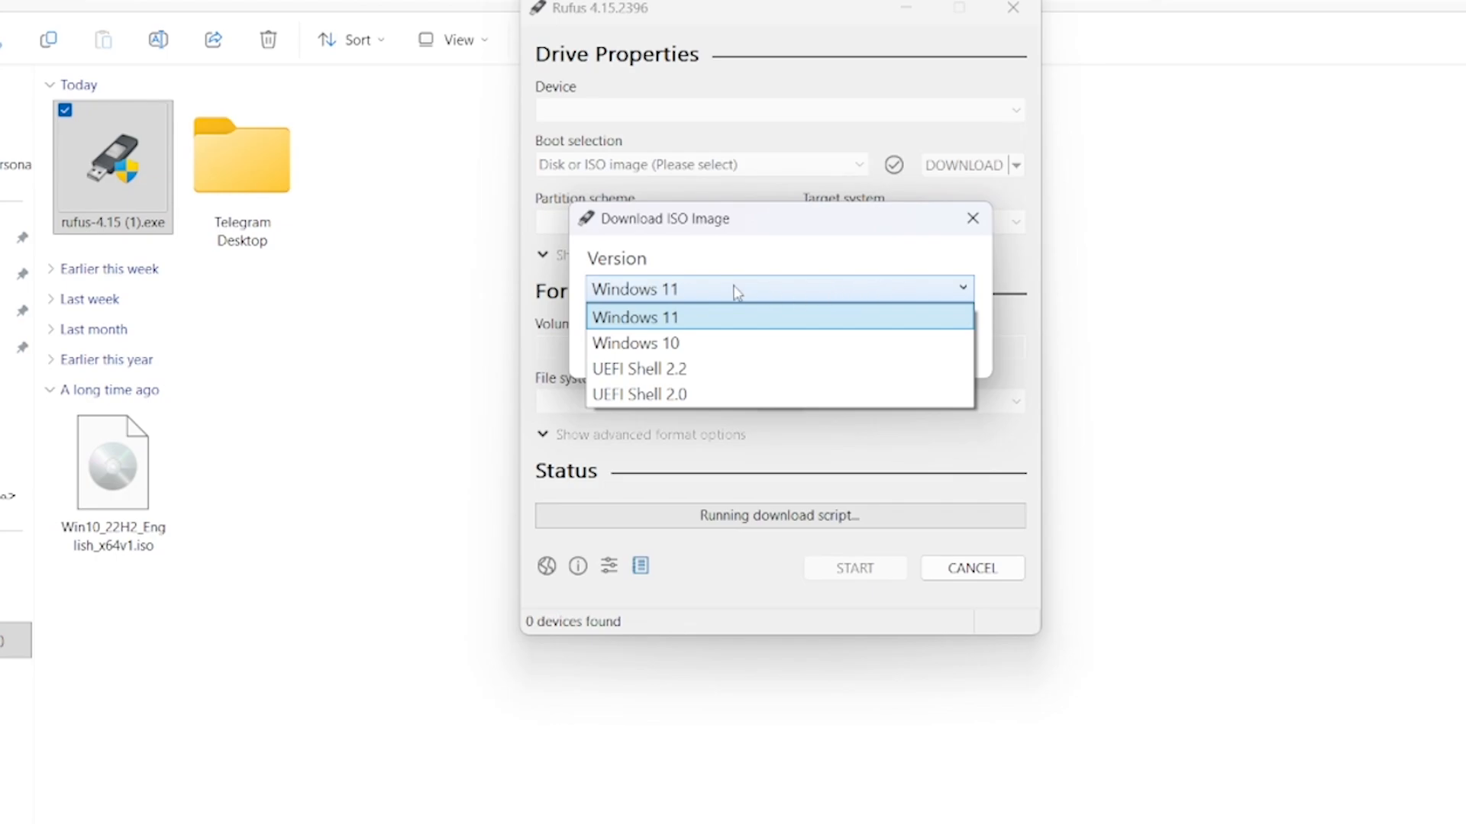
pyautogui.click(663, 341)
pyautogui.click(643, 295)
pyautogui.click(657, 314)
pyautogui.click(657, 294)
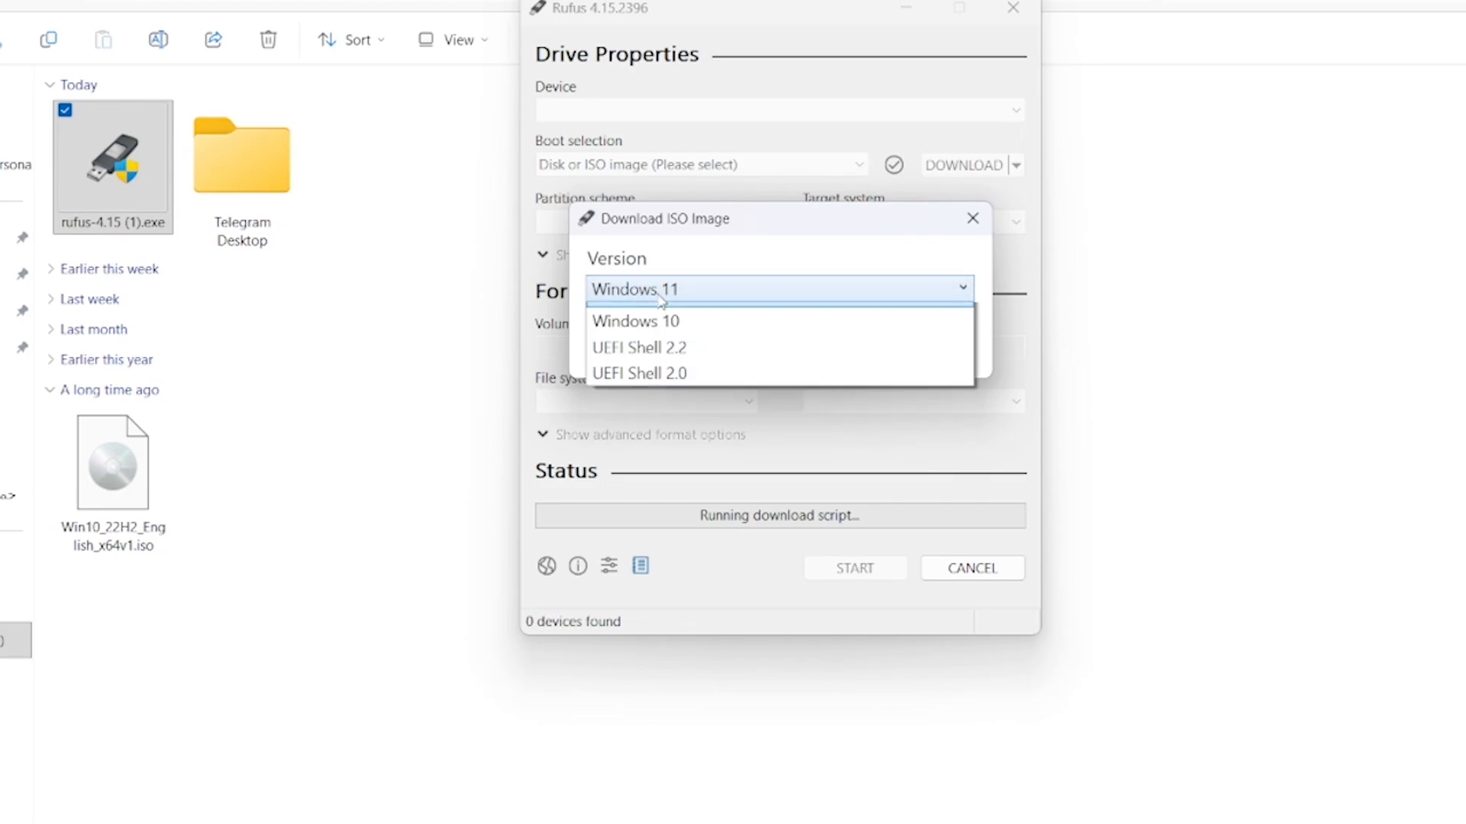
pyautogui.click(640, 345)
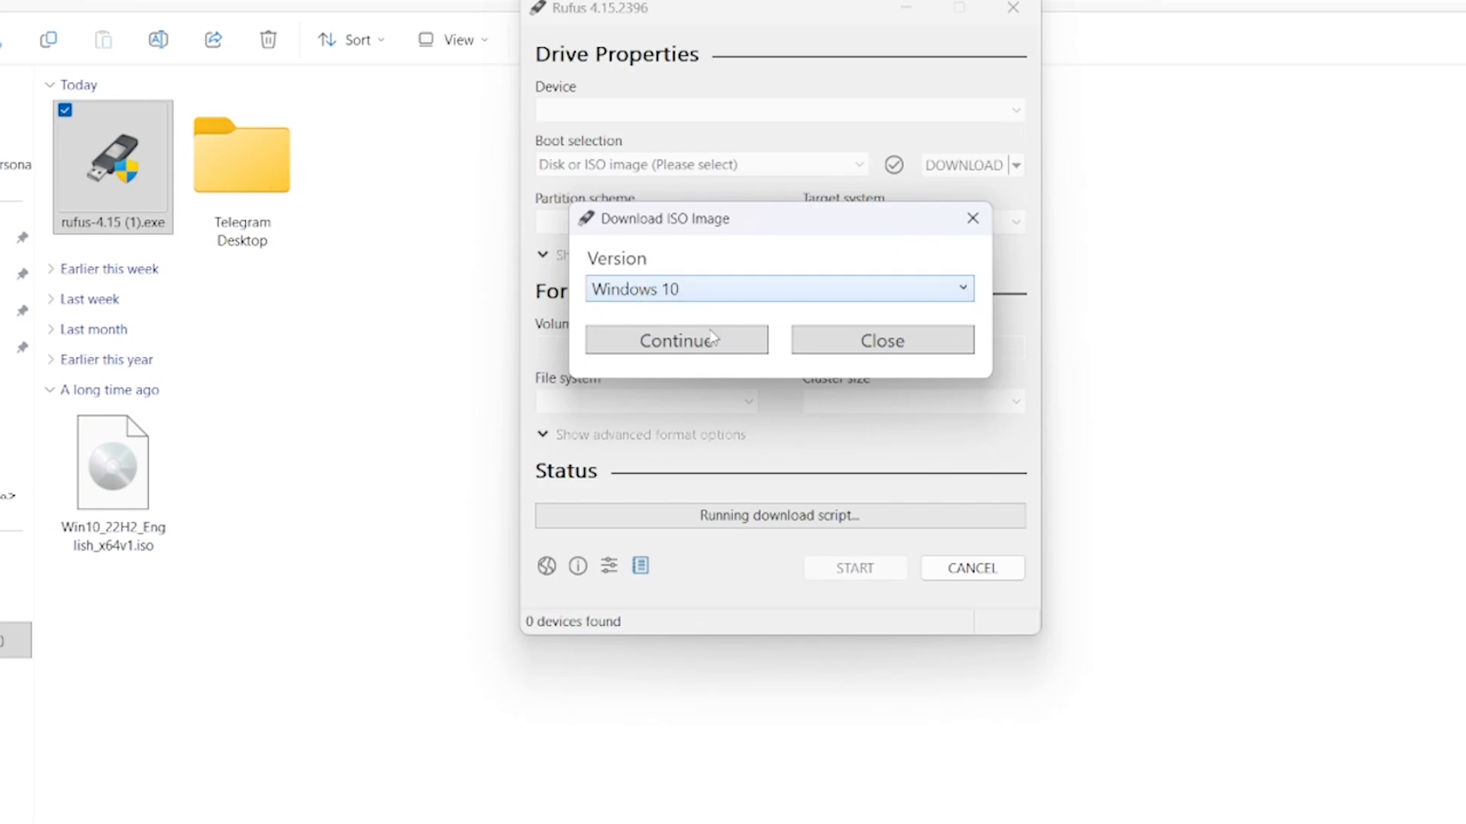
pyautogui.click(713, 354)
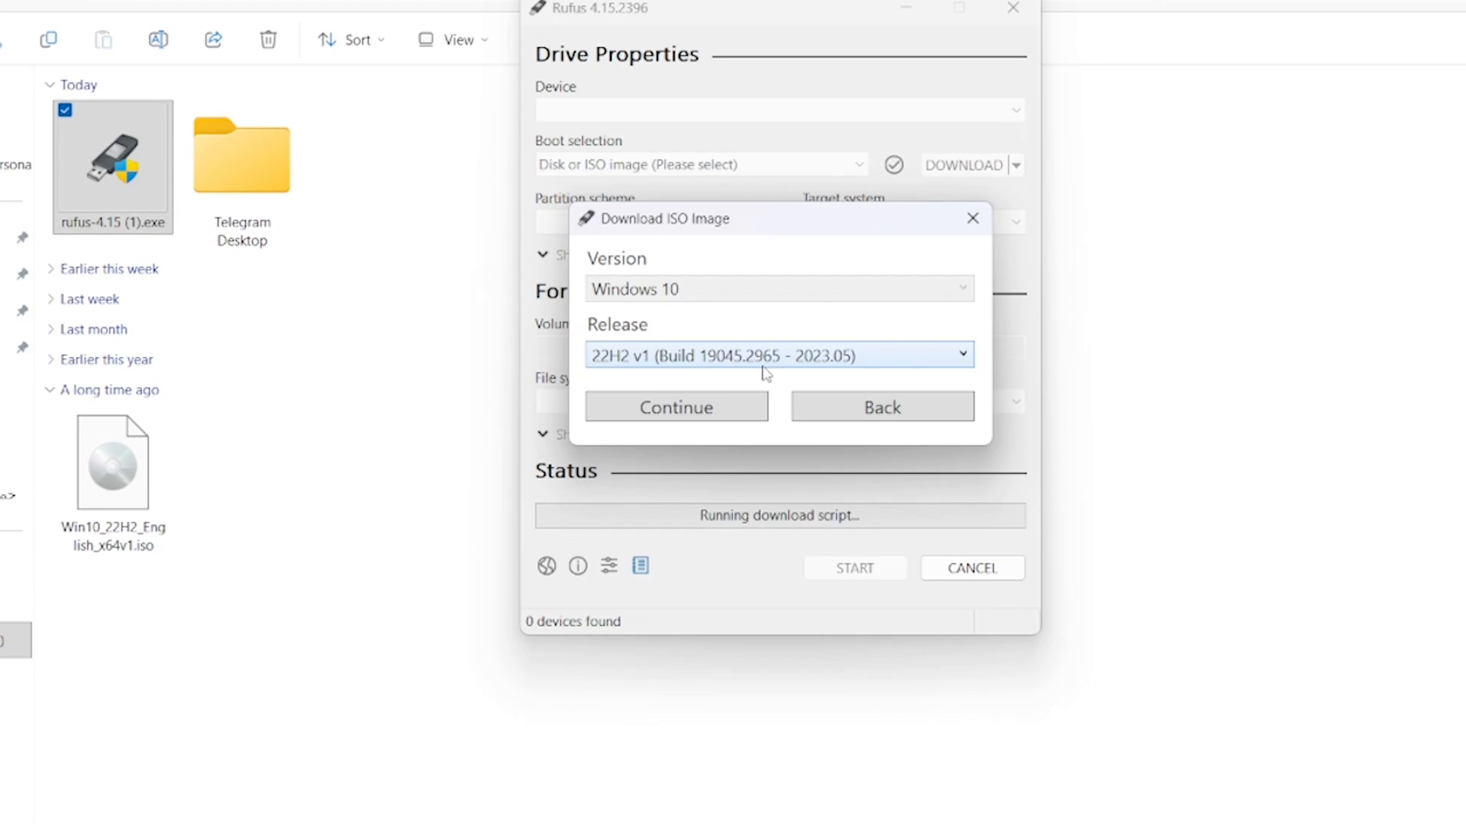
# - Accept release 22H2 v1 (Build 19045.2965 - 2023.05) and the Windows 10 Home/Pro/Edu edition for the ISO download
pyautogui.click(691, 411)
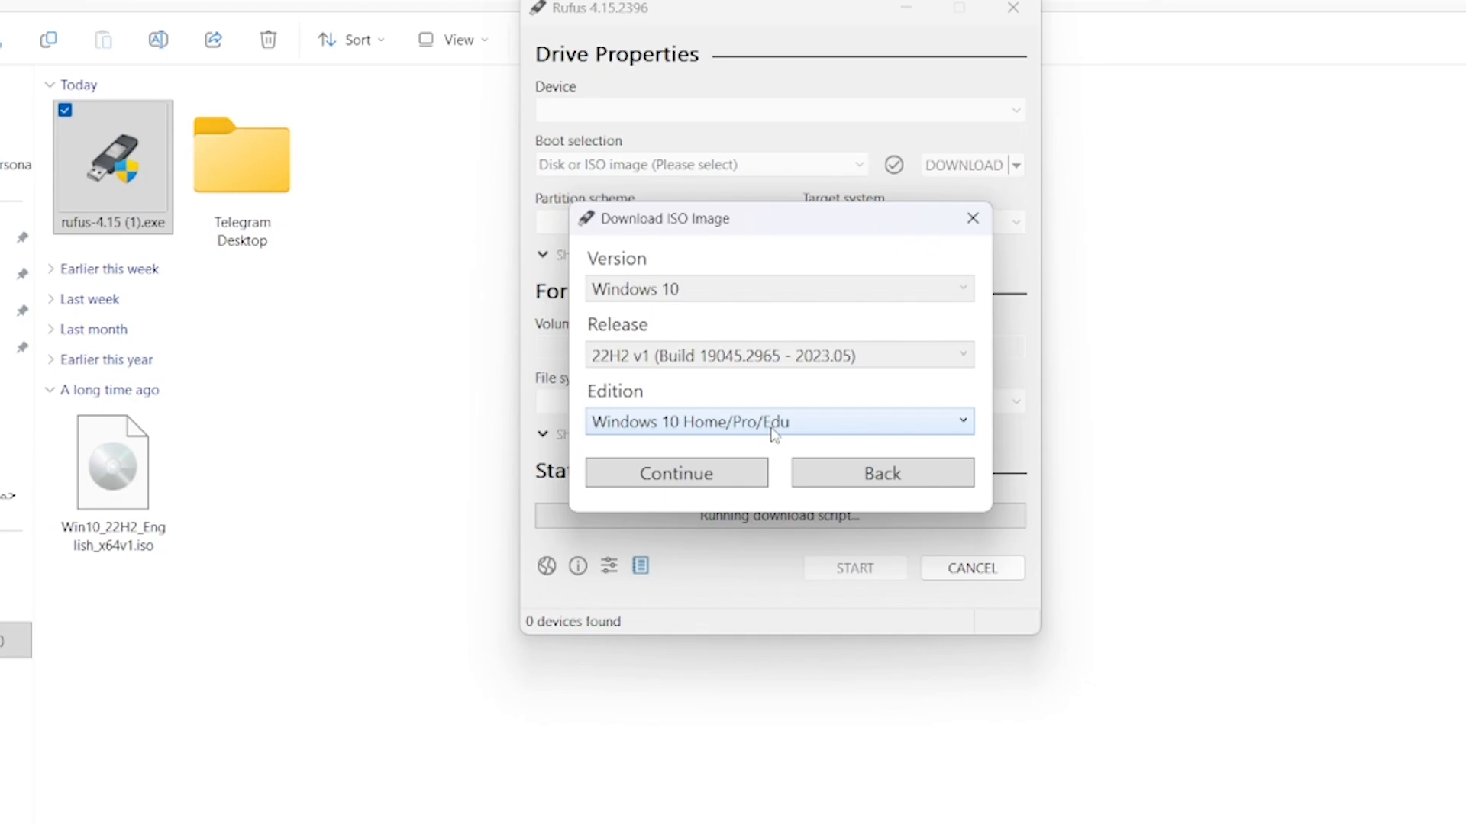
pyautogui.click(801, 432)
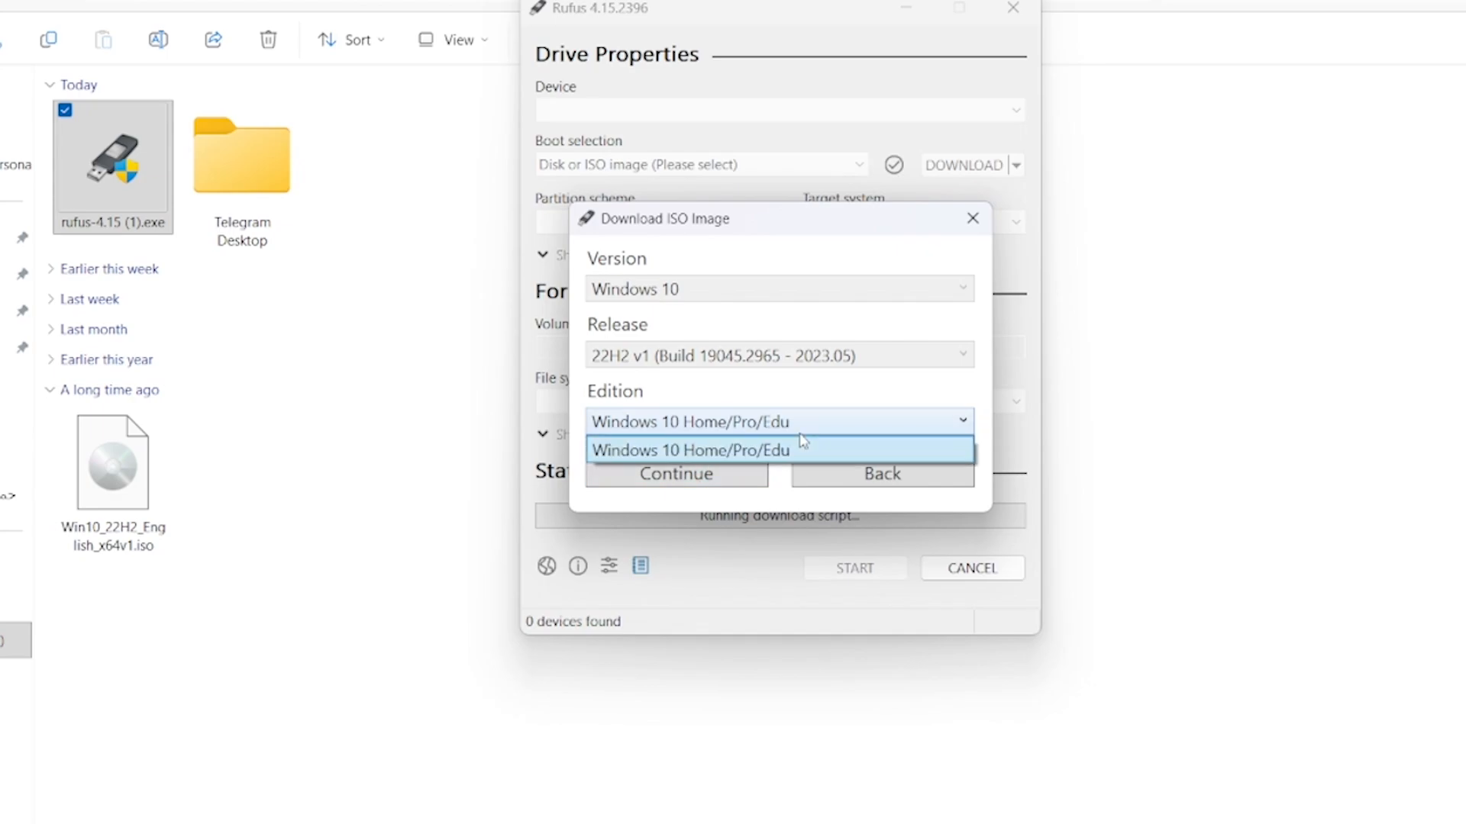
pyautogui.click(802, 447)
pyautogui.click(711, 479)
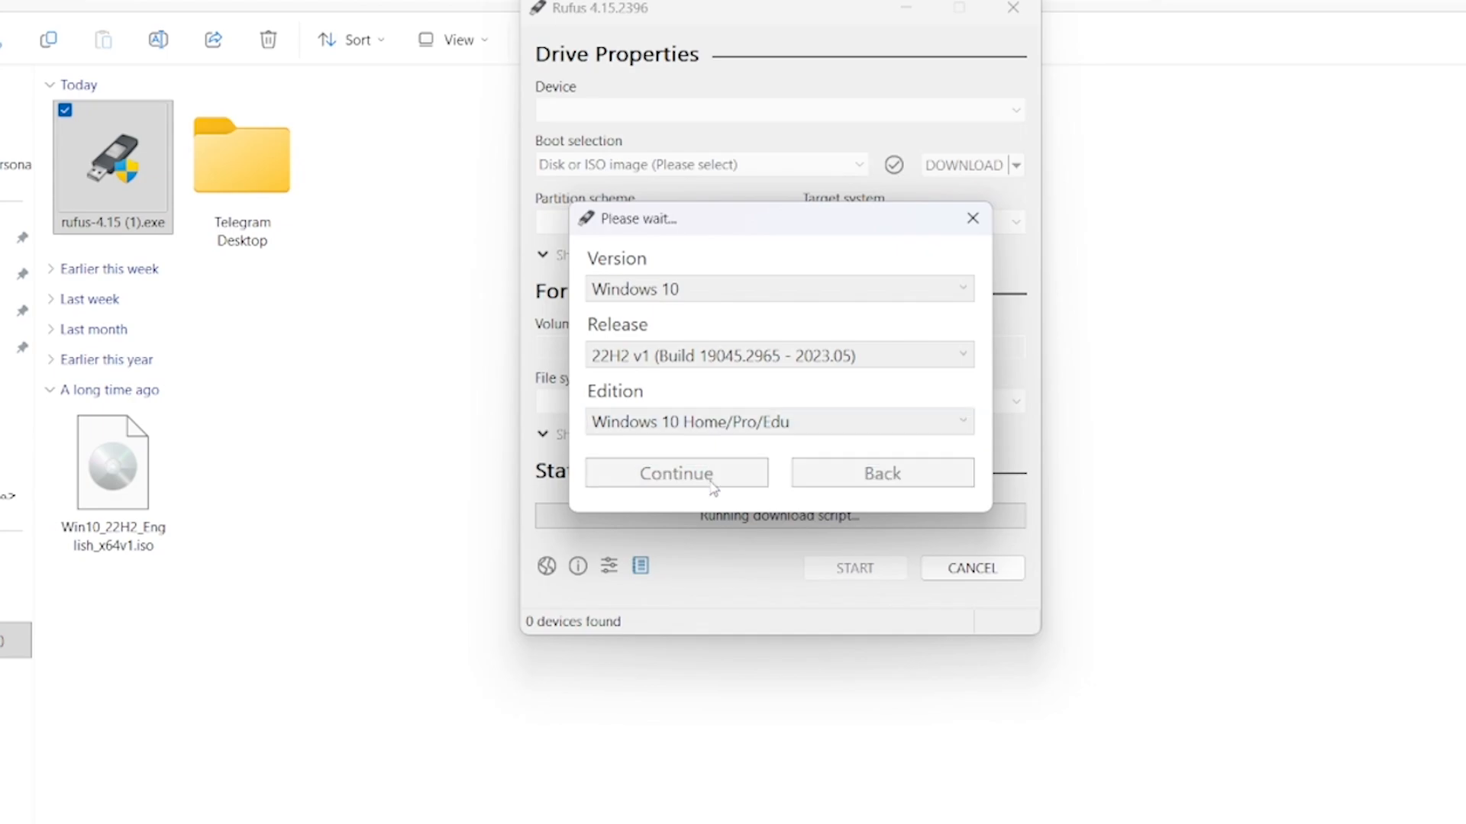
# - Set the ISO download's language to English International and its architecture to x64
pyautogui.click(843, 497)
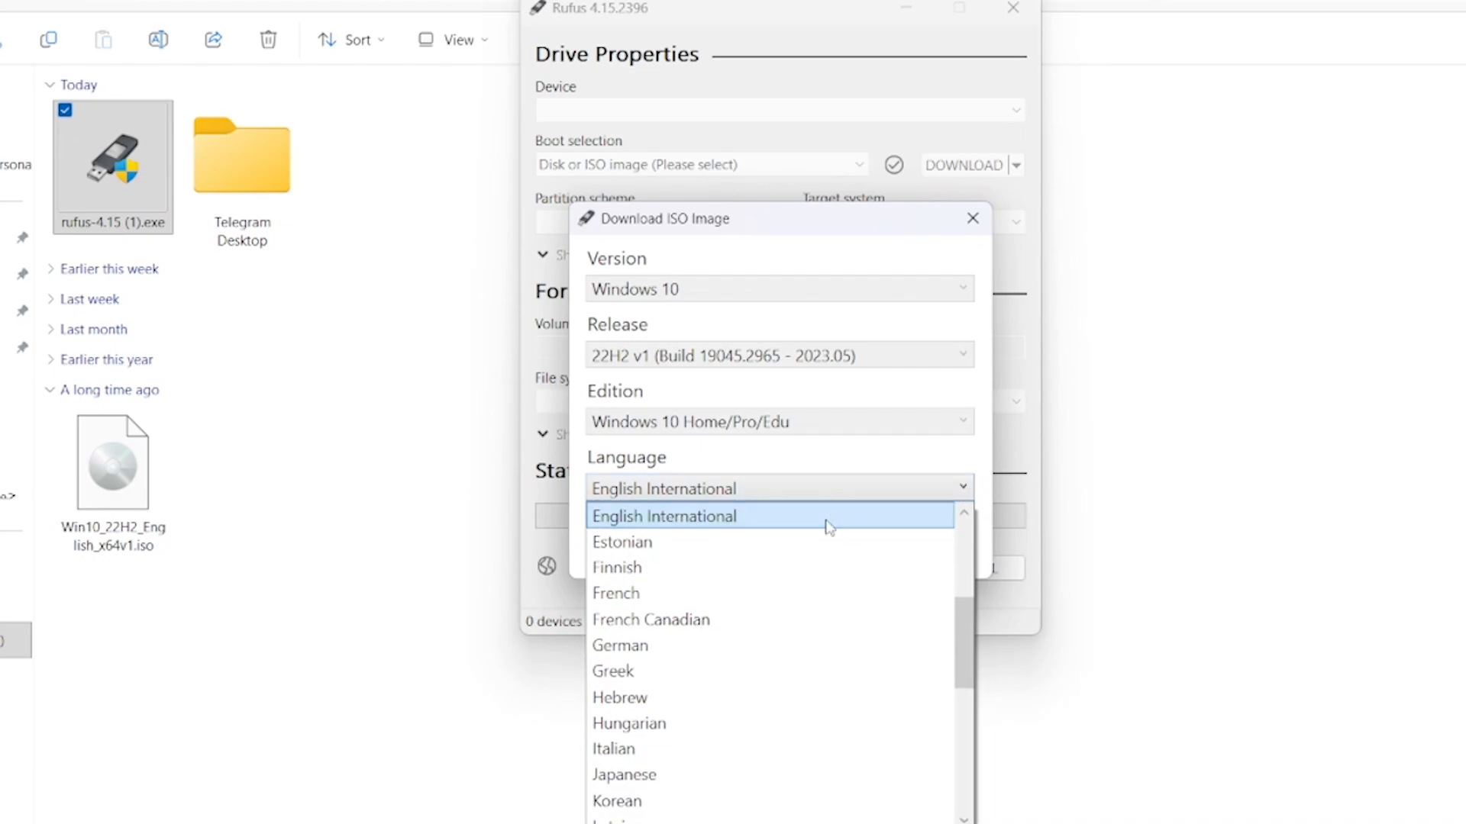
pyautogui.click(786, 527)
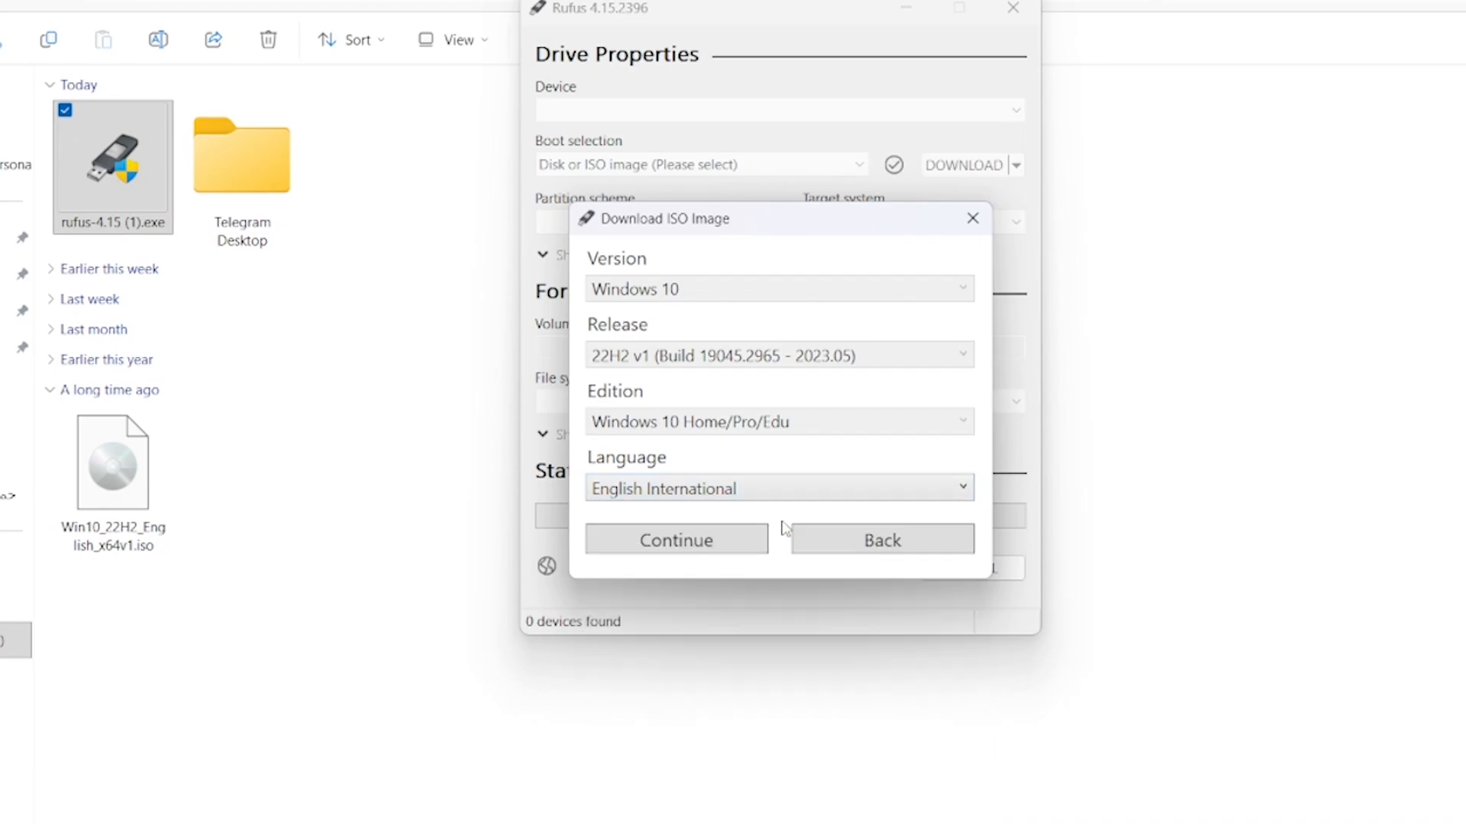
pyautogui.click(709, 546)
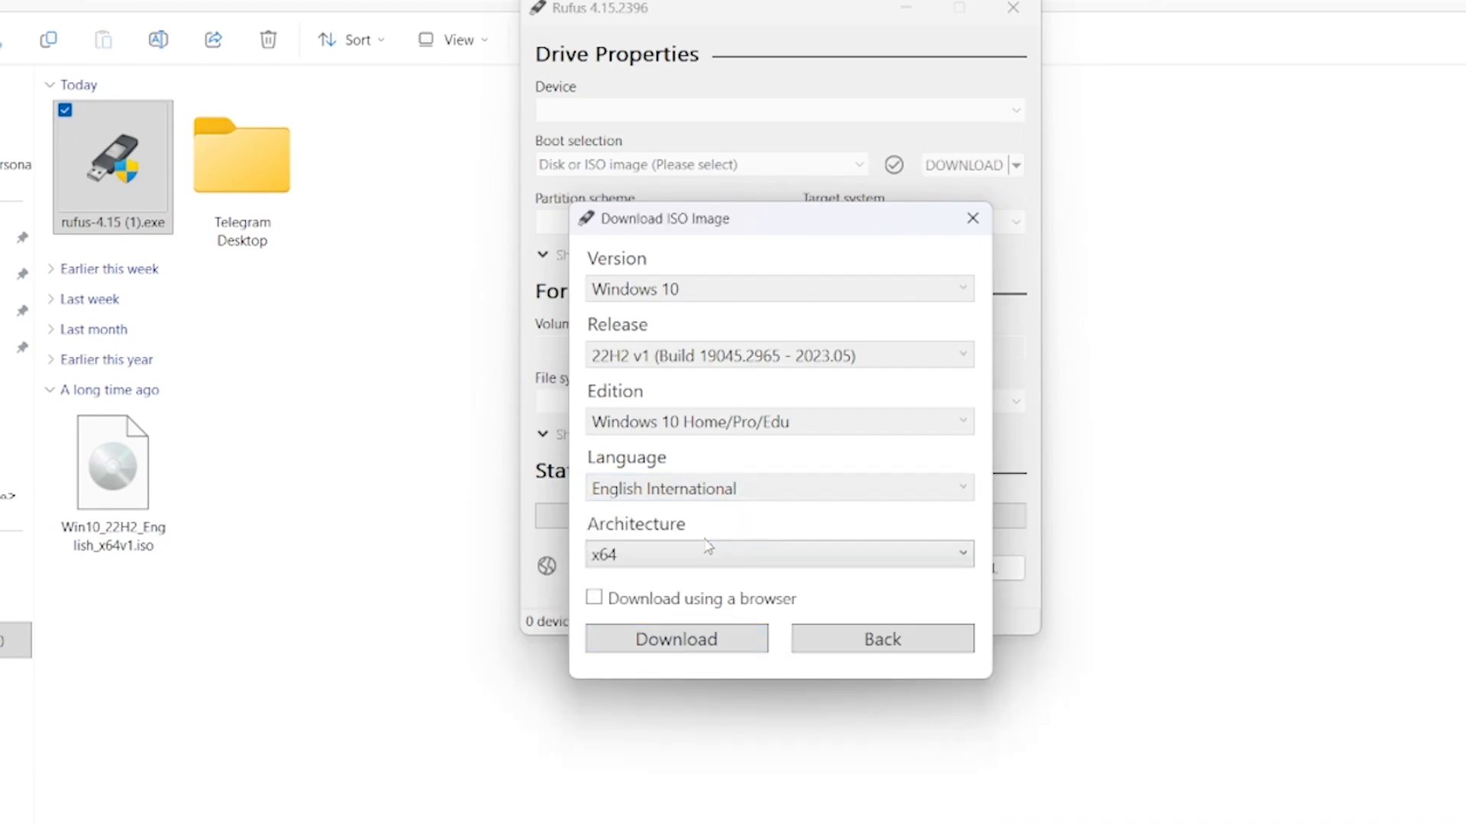
pyautogui.click(692, 563)
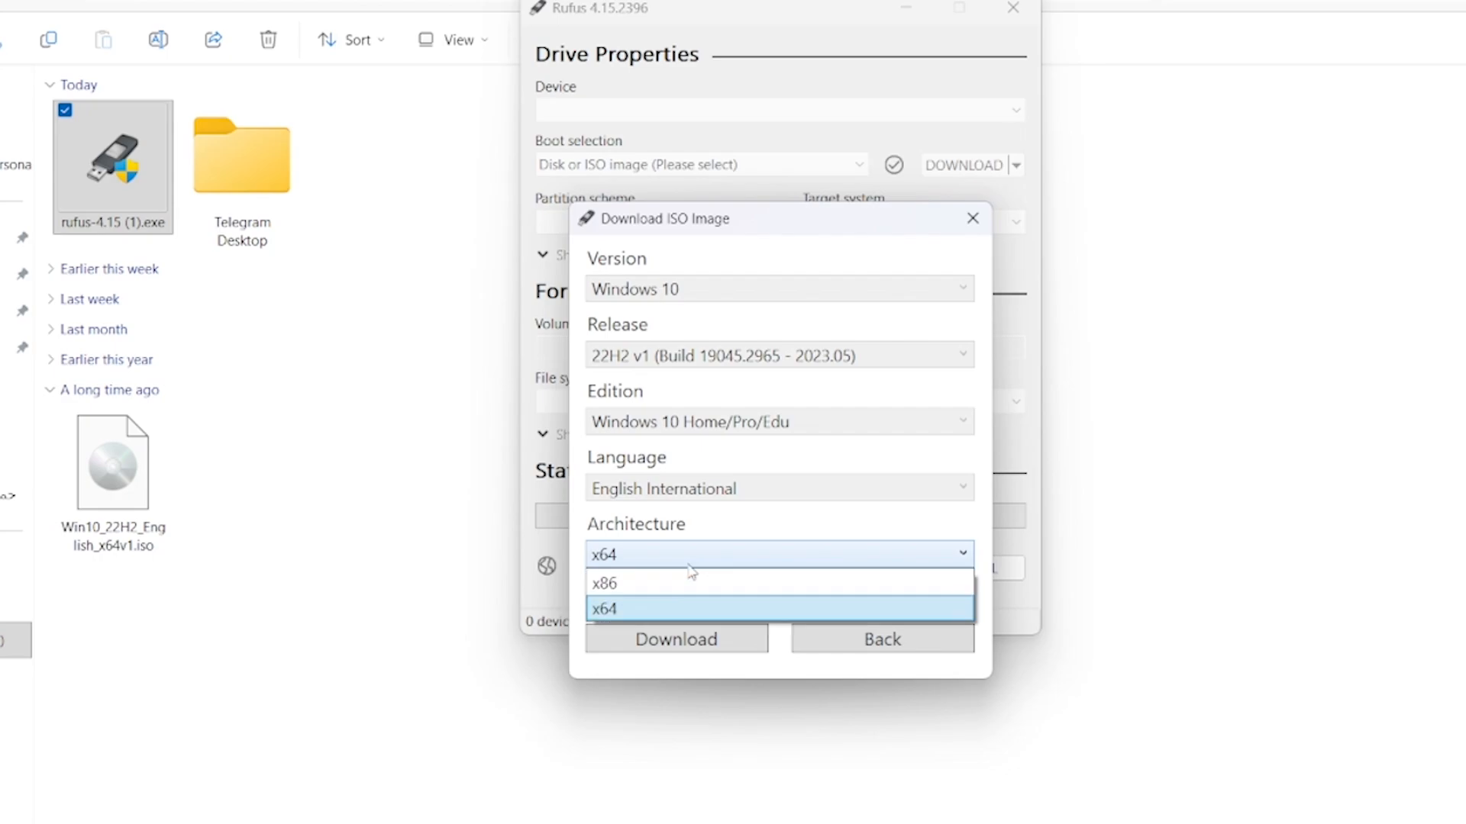
pyautogui.click(688, 565)
pyautogui.click(649, 565)
pyautogui.click(615, 611)
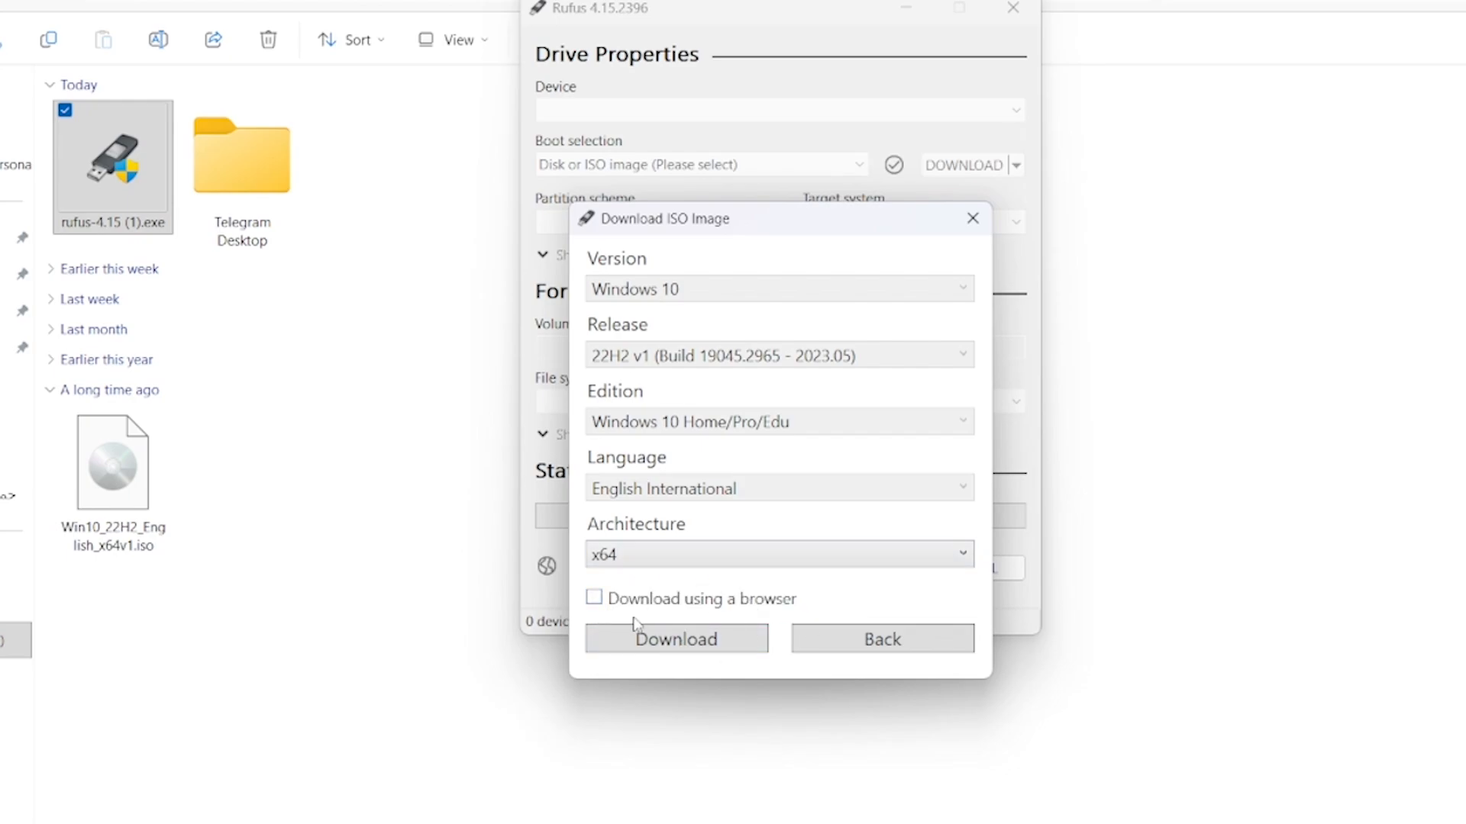
# - Start downloading the ISO to Downloads as Win10_22H2_EnglishInternational_x64v1.iso, and cancel the running download
pyautogui.click(691, 641)
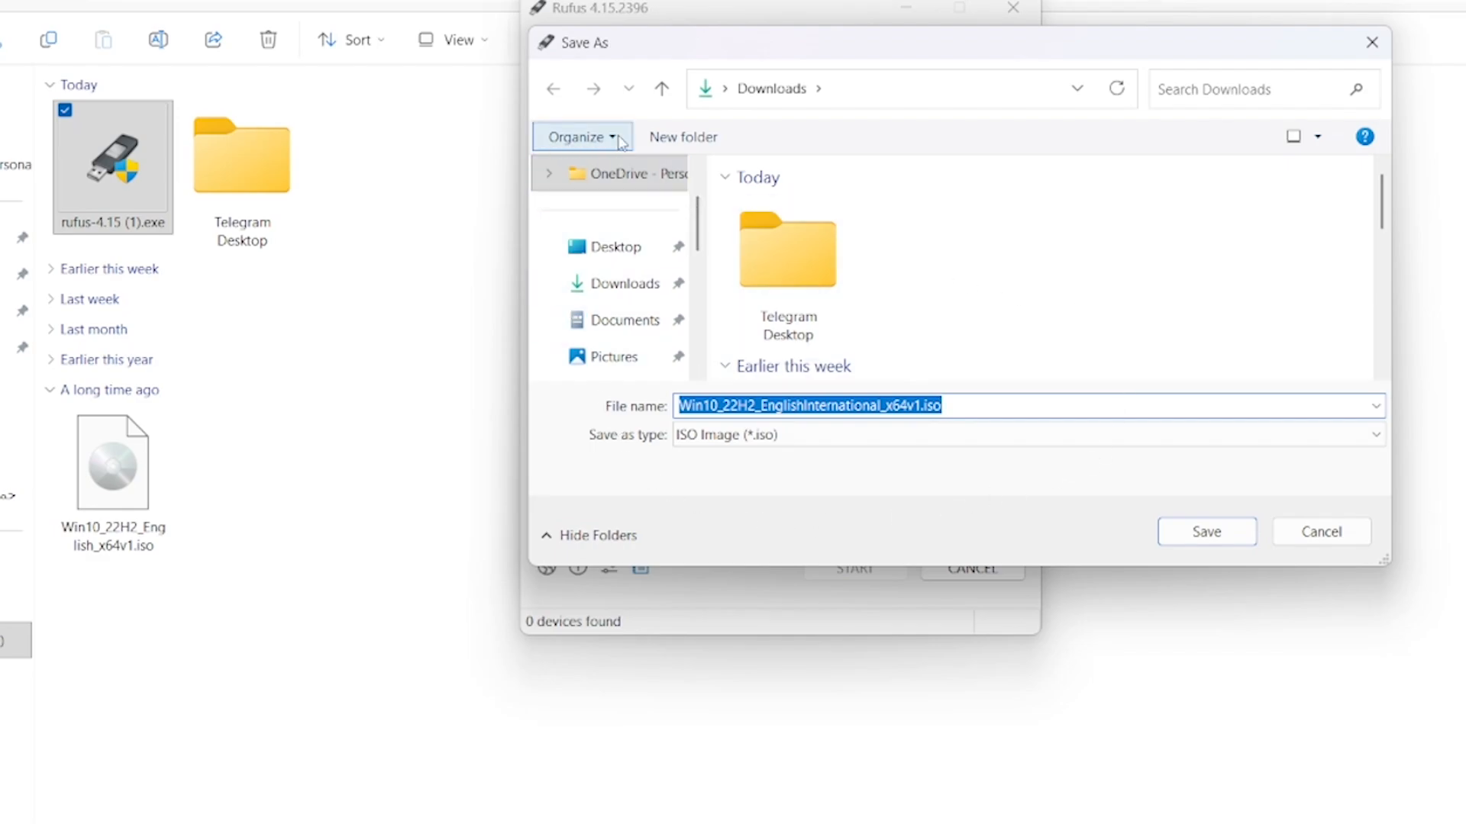
pyautogui.click(632, 290)
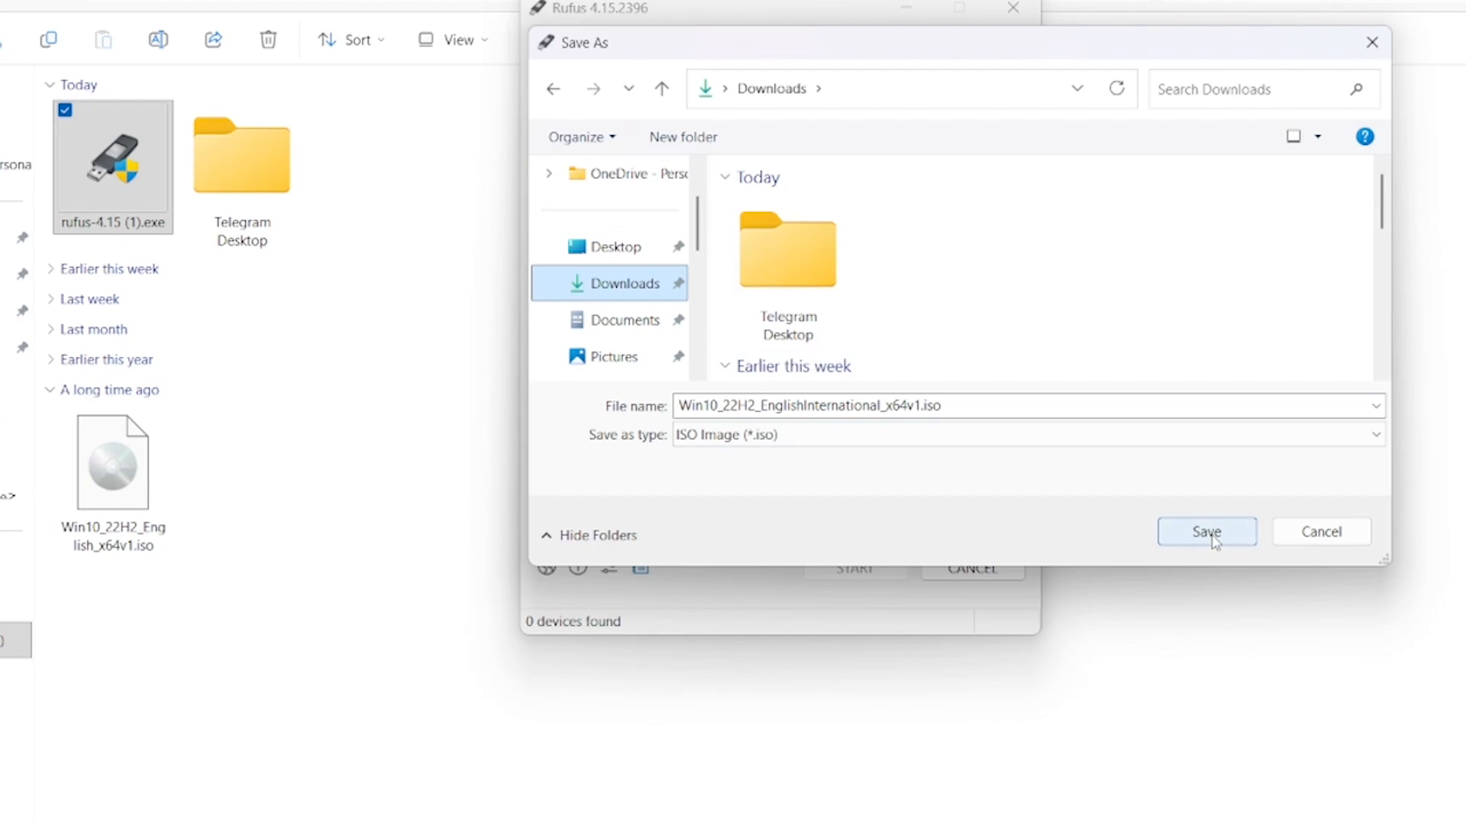
pyautogui.click(1208, 532)
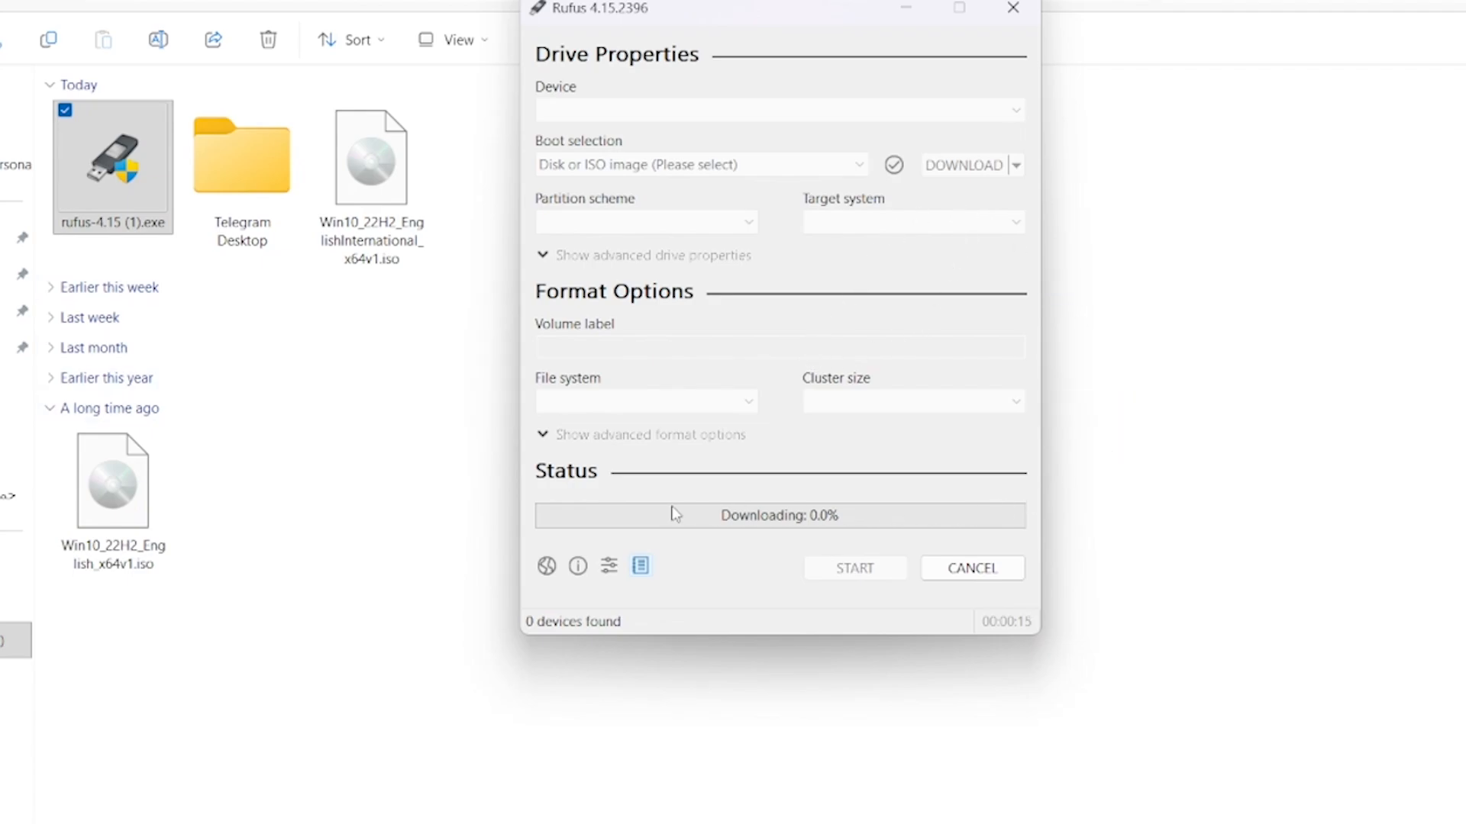
pyautogui.click(967, 572)
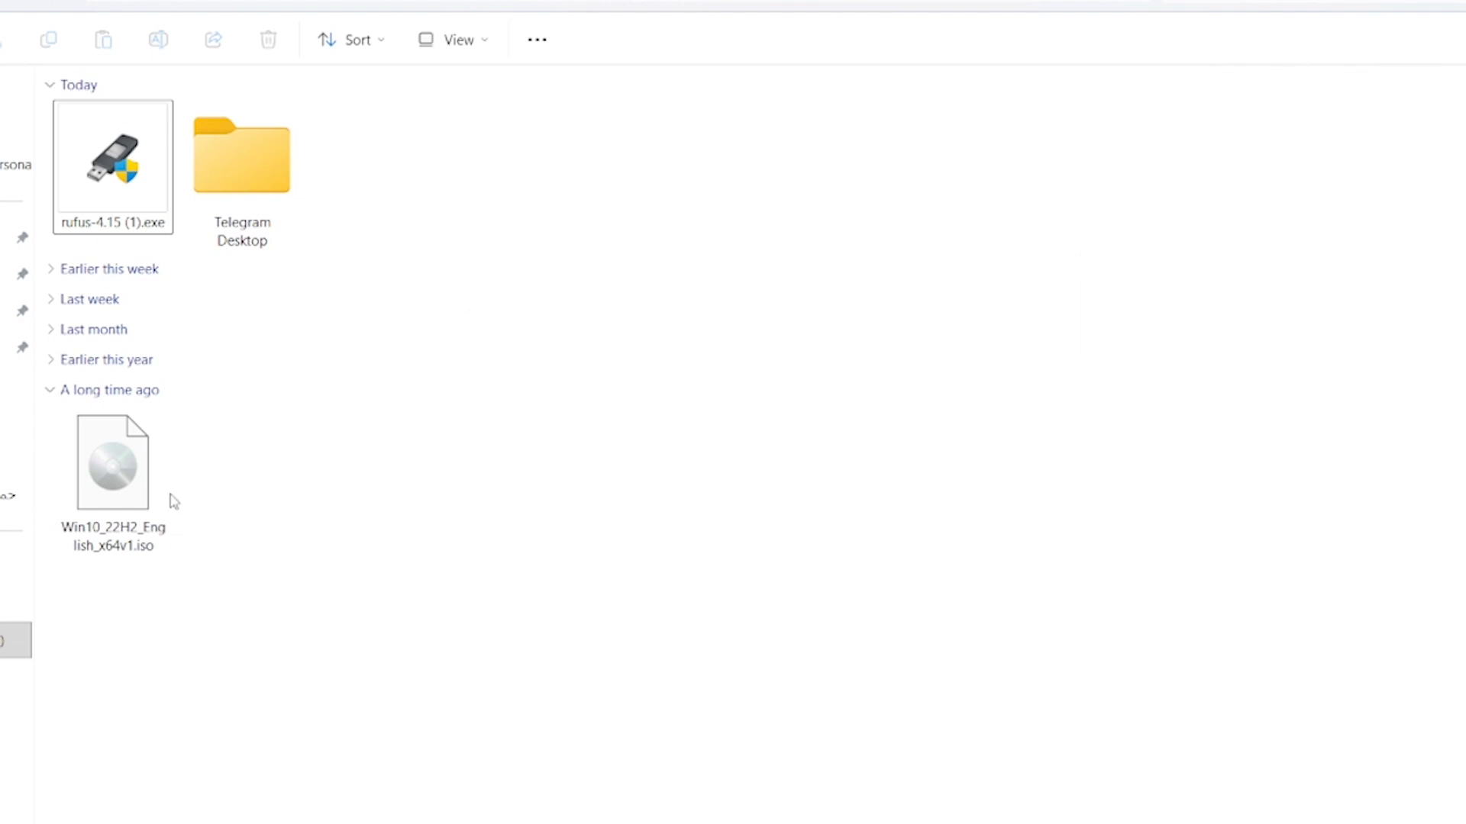
pyautogui.moveTo(389, 596)
pyautogui.mouseDown()
pyautogui.moveTo(89, 474)
pyautogui.moveTo(88, 444)
pyautogui.moveTo(610, 605)
pyautogui.mouseUp()
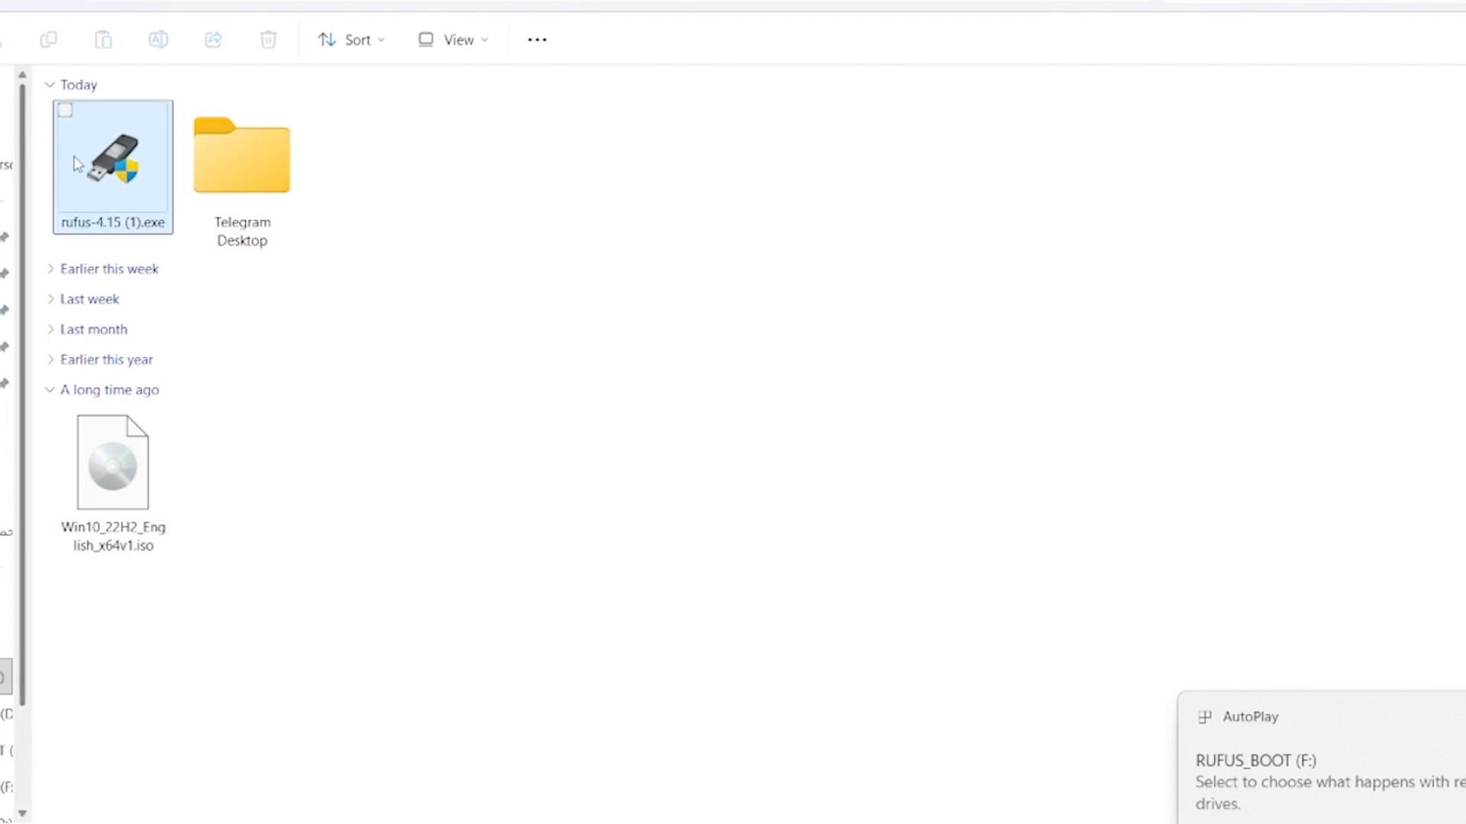
# - Relaunch Rufus and load Win10_22H2_English_x64v1.iso from Downloads as the boot image
pyautogui.doubleClick(135, 175)
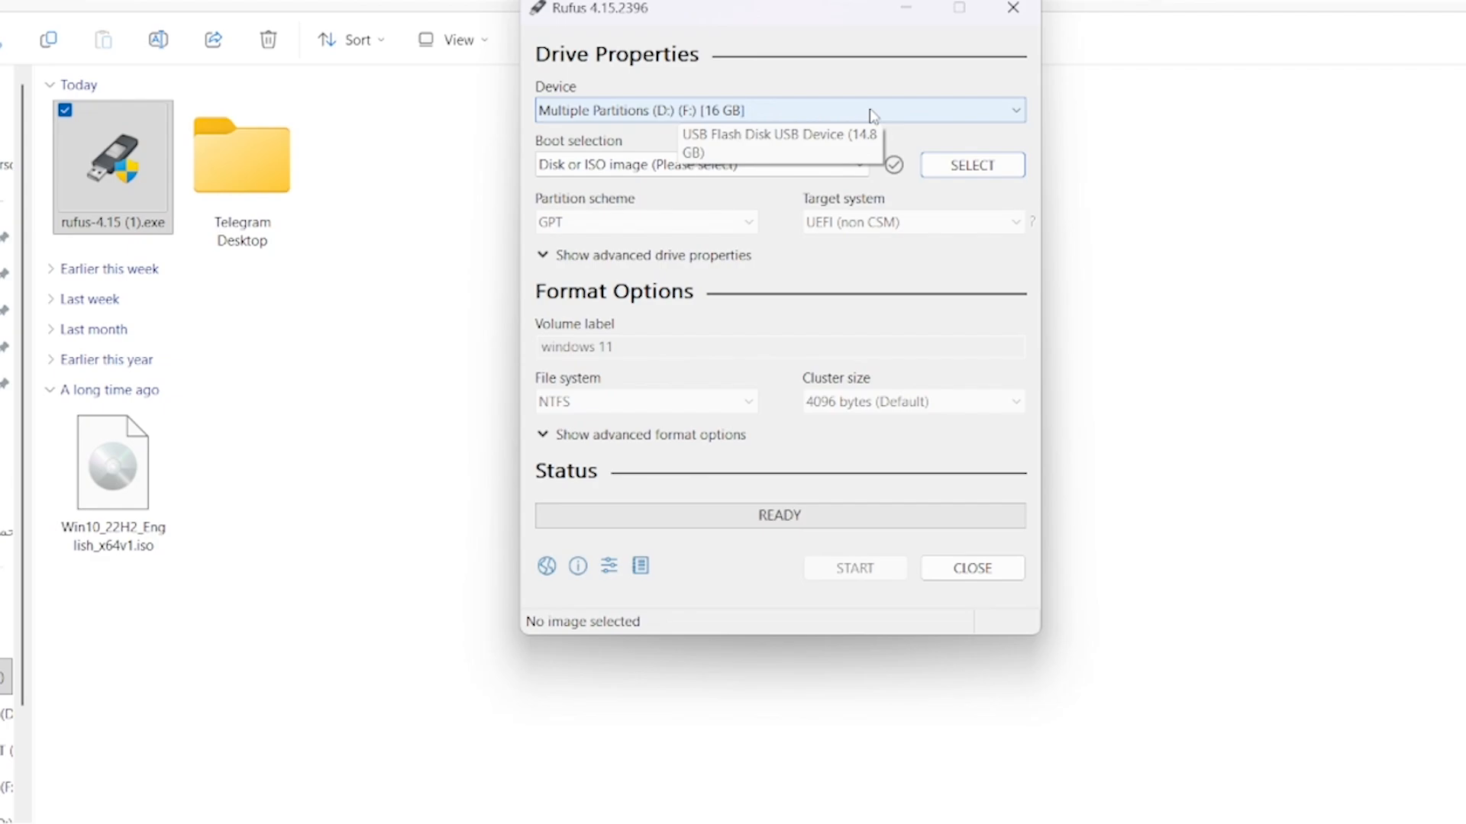
pyautogui.click(974, 167)
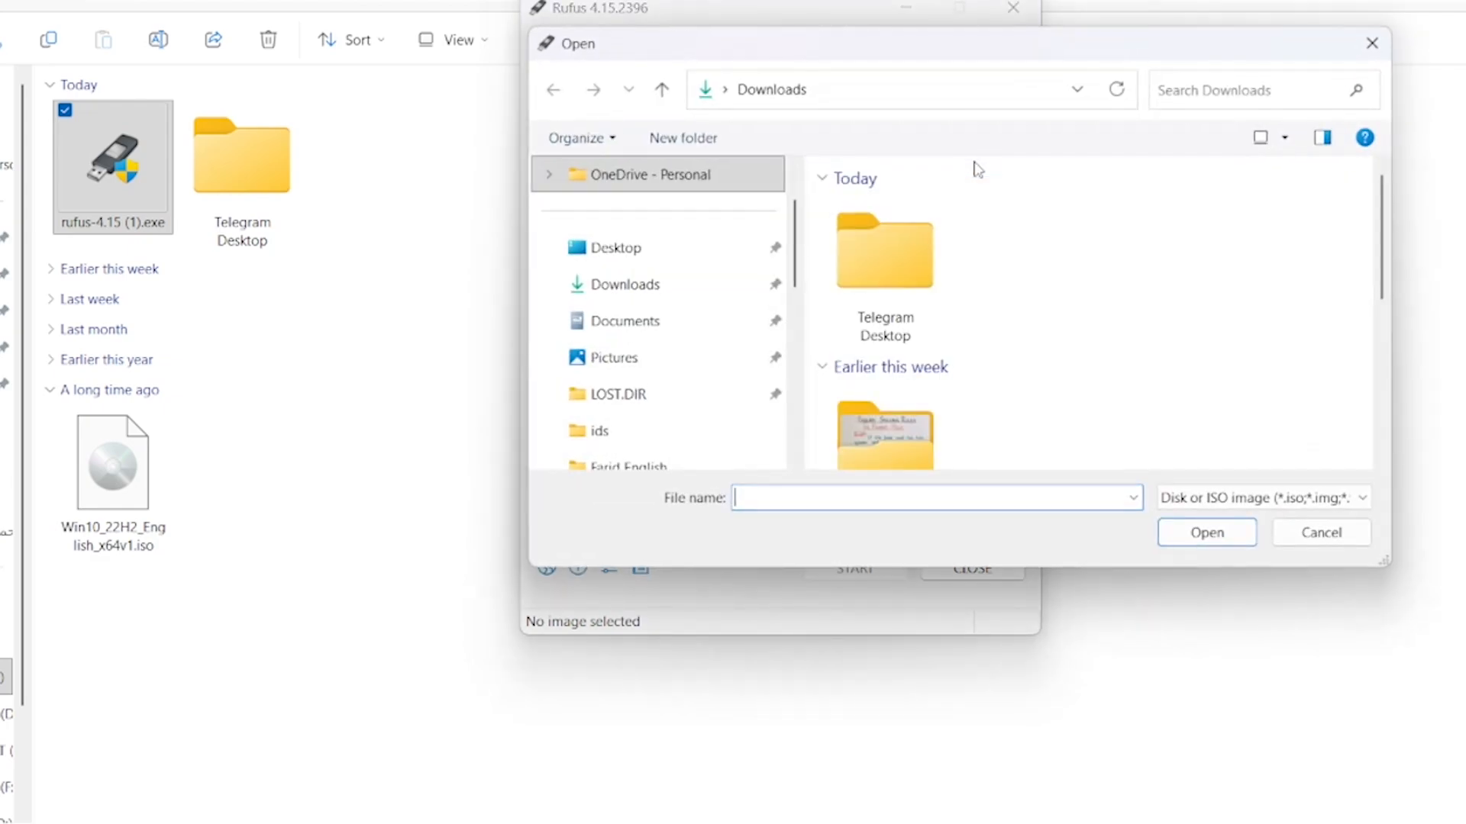
pyautogui.click(635, 293)
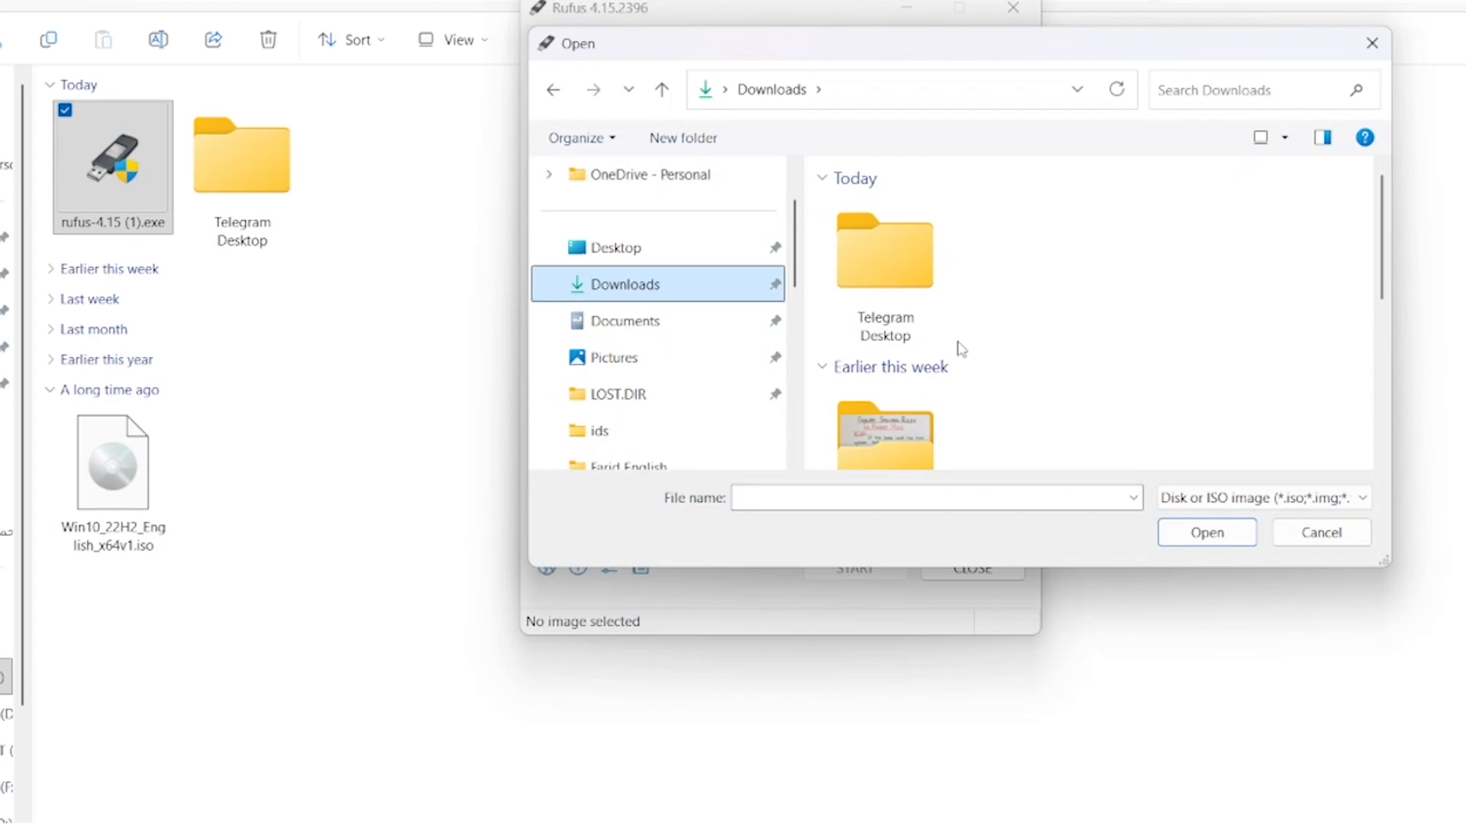
pyautogui.click(822, 367)
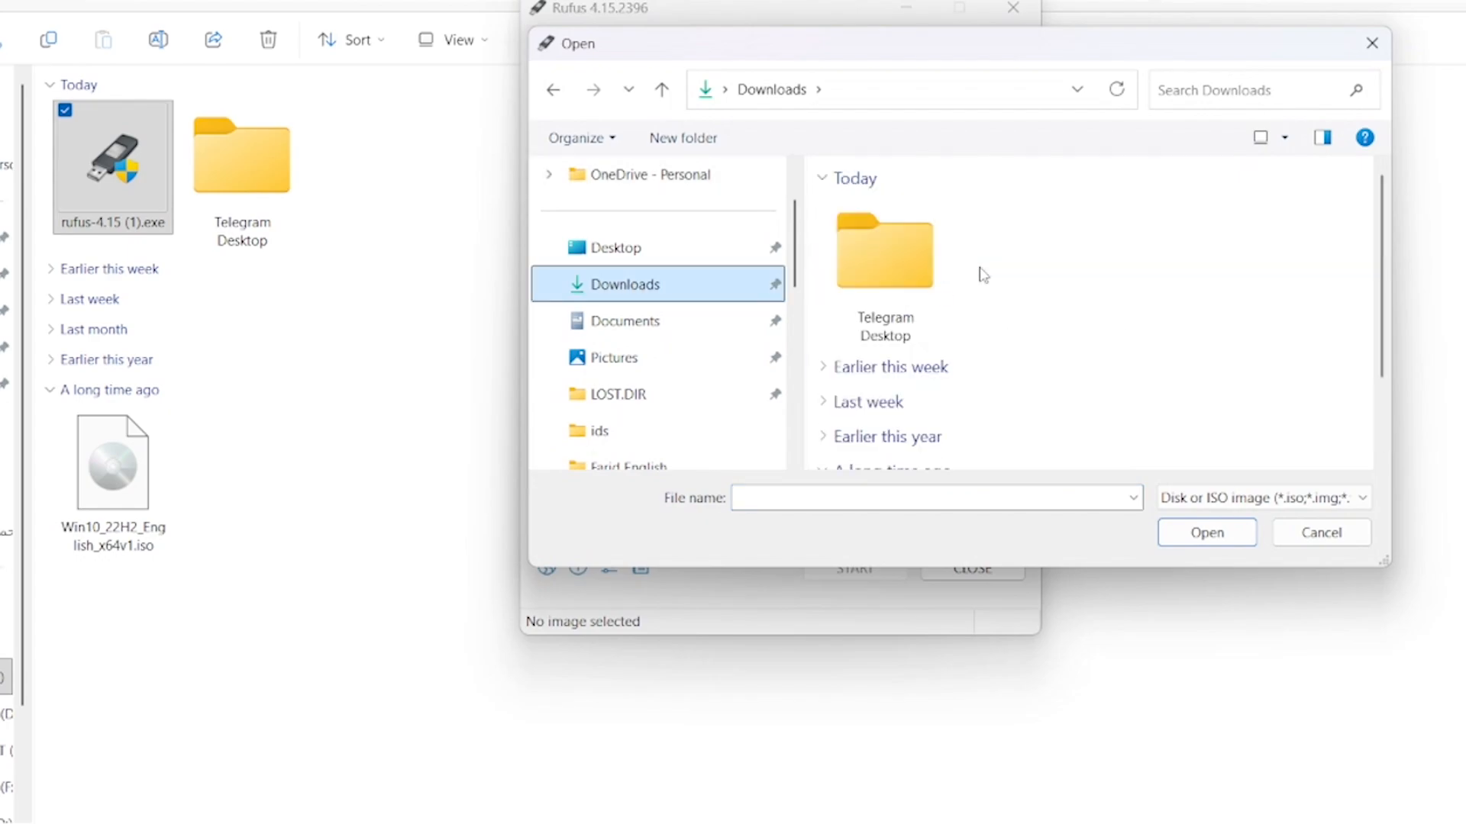
pyautogui.scroll(-2, 983, 275)
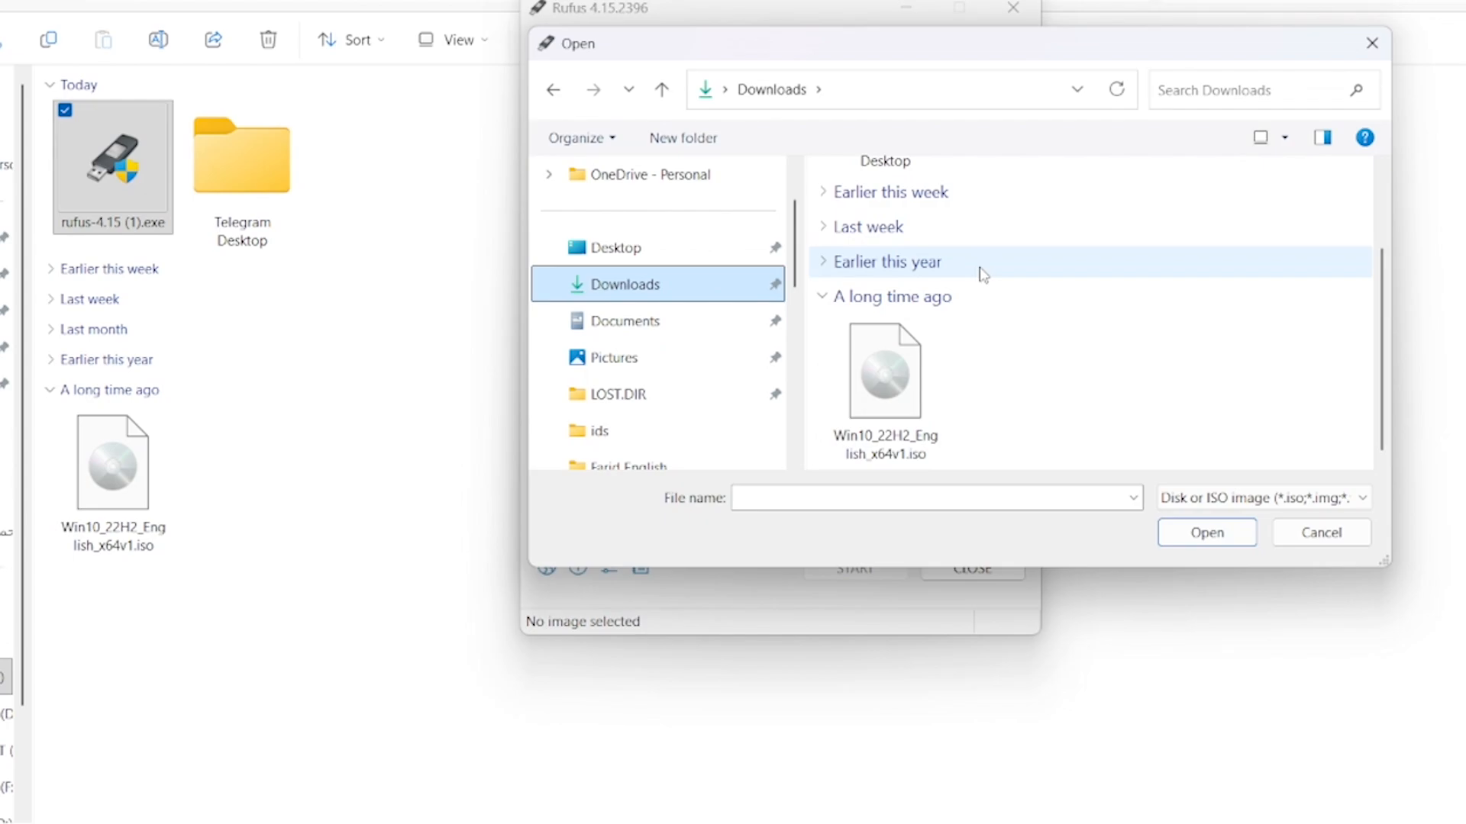
pyautogui.click(905, 412)
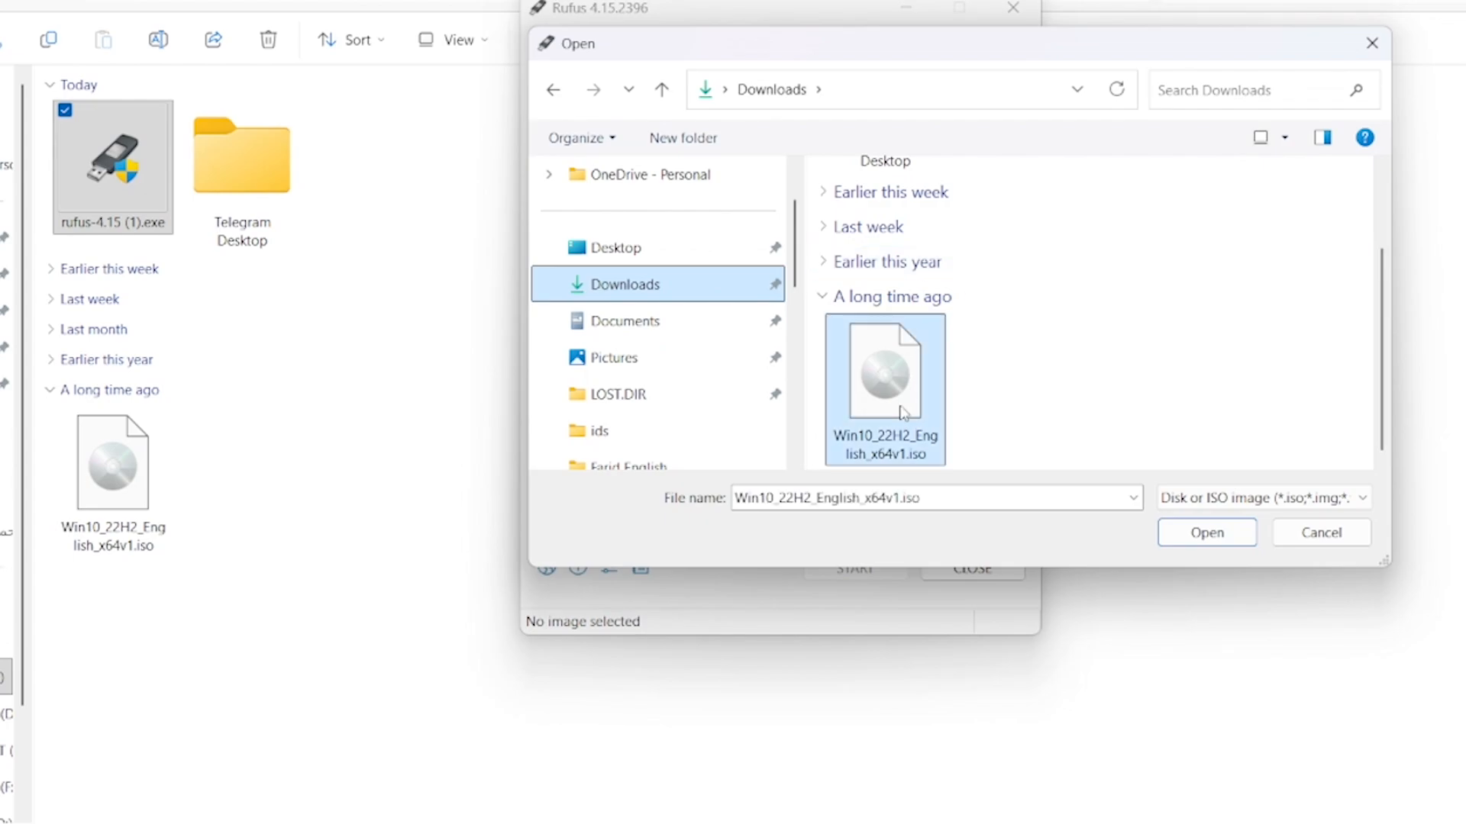
pyautogui.click(1233, 542)
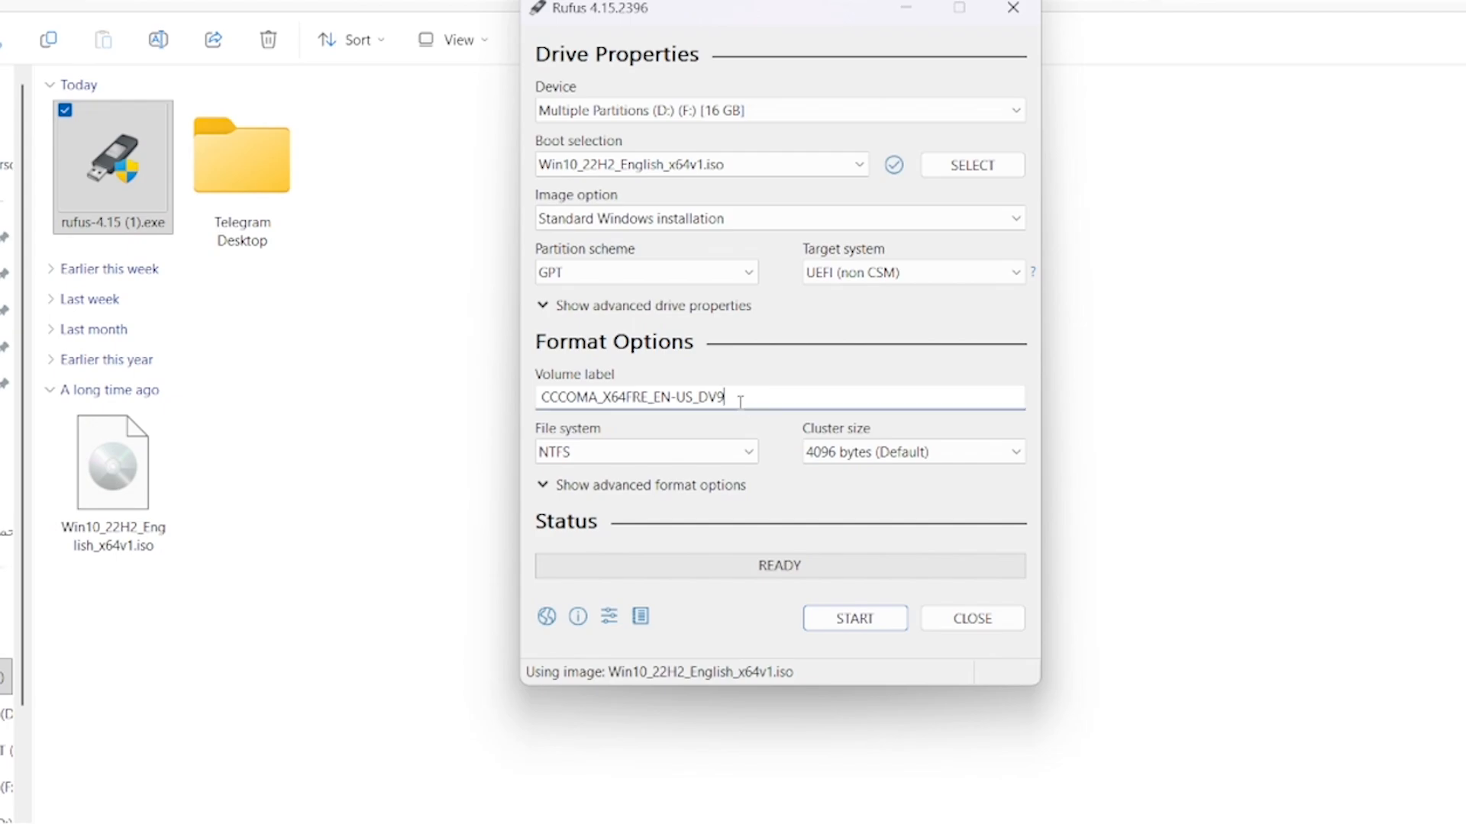
# - Replace the volume label of the USB drive with win10
pyautogui.moveTo(742, 397); pyautogui.dragTo(543, 397)
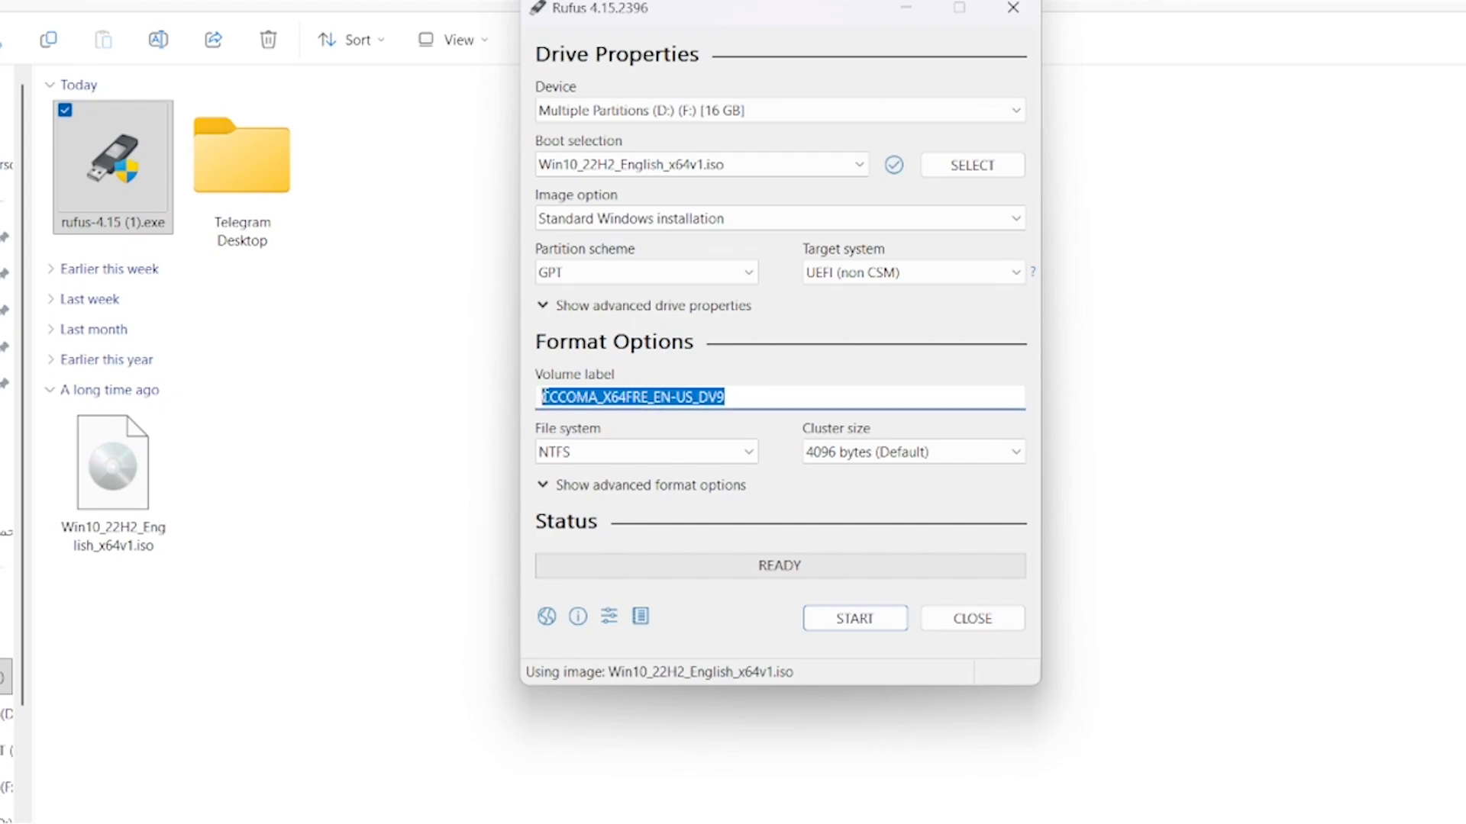
pyautogui.press('BackSpace')
pyautogui.write('win10')
# - Start writing the ISO to the 16 GB USB drive, accepting the revoked bootloader, no Windows installation customizations, and erasure of all its data
pyautogui.click(868, 621)
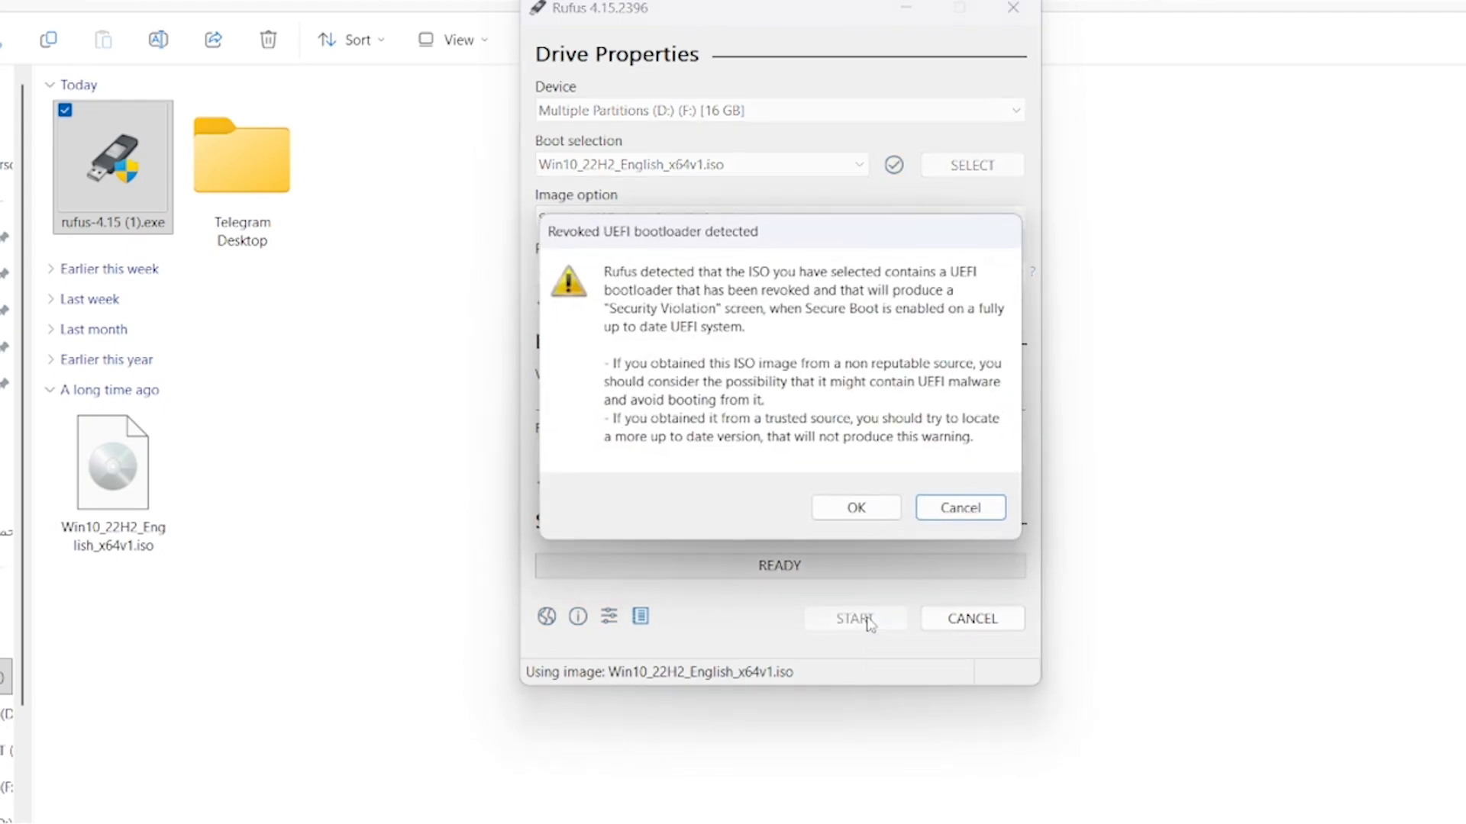
pyautogui.click(855, 510)
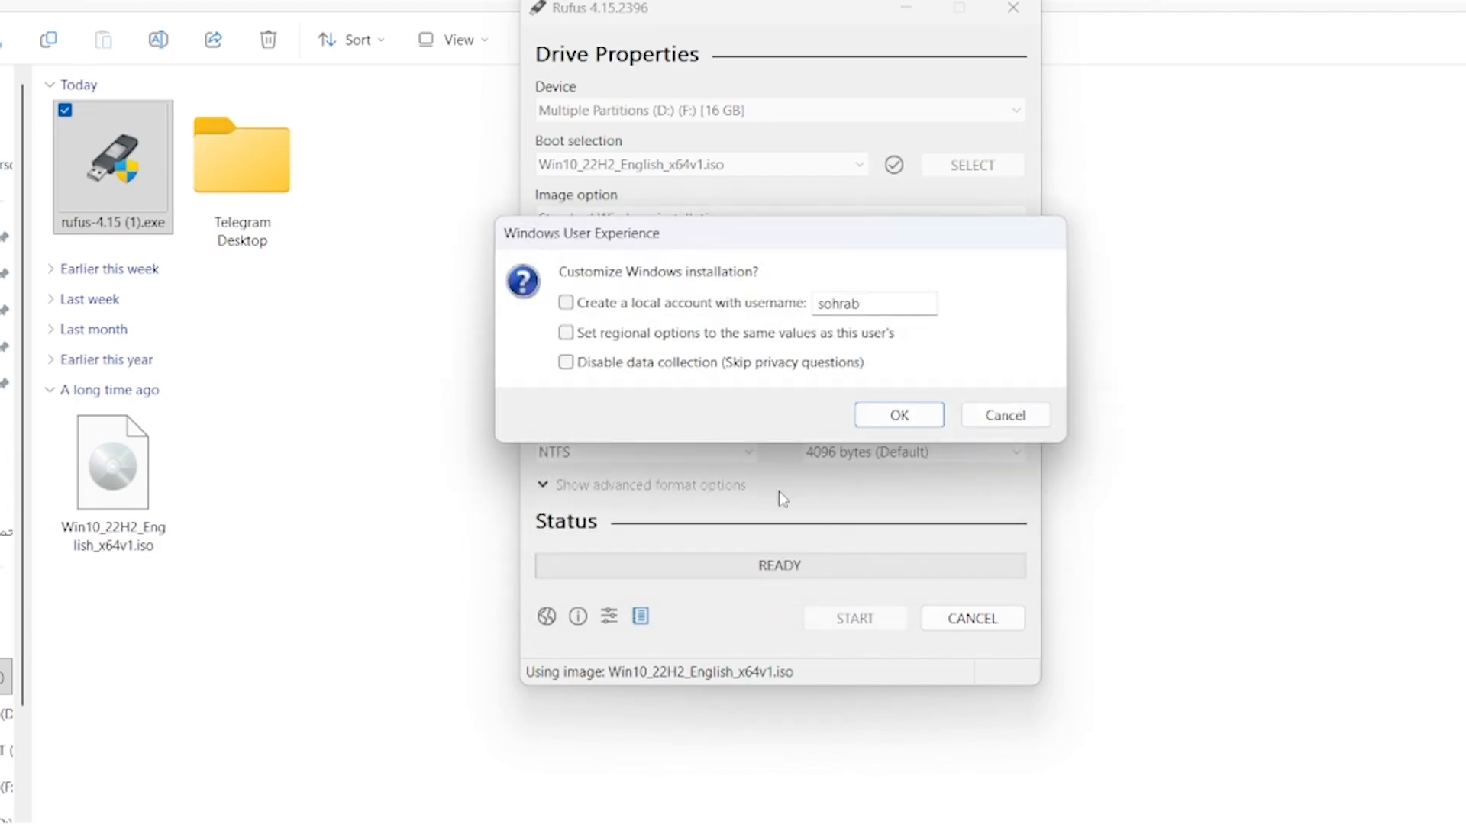
pyautogui.click(916, 418)
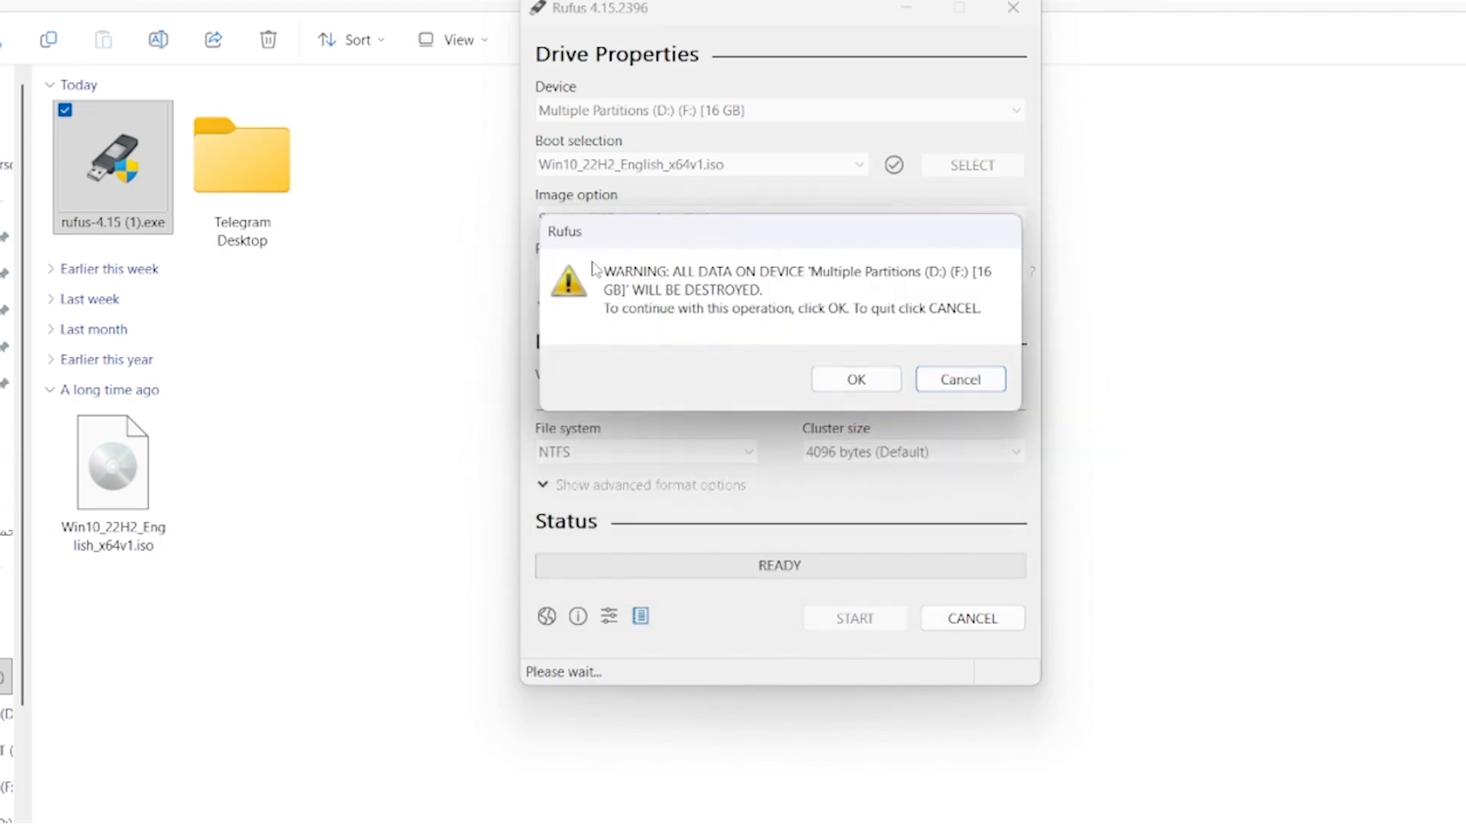
pyautogui.click(834, 379)
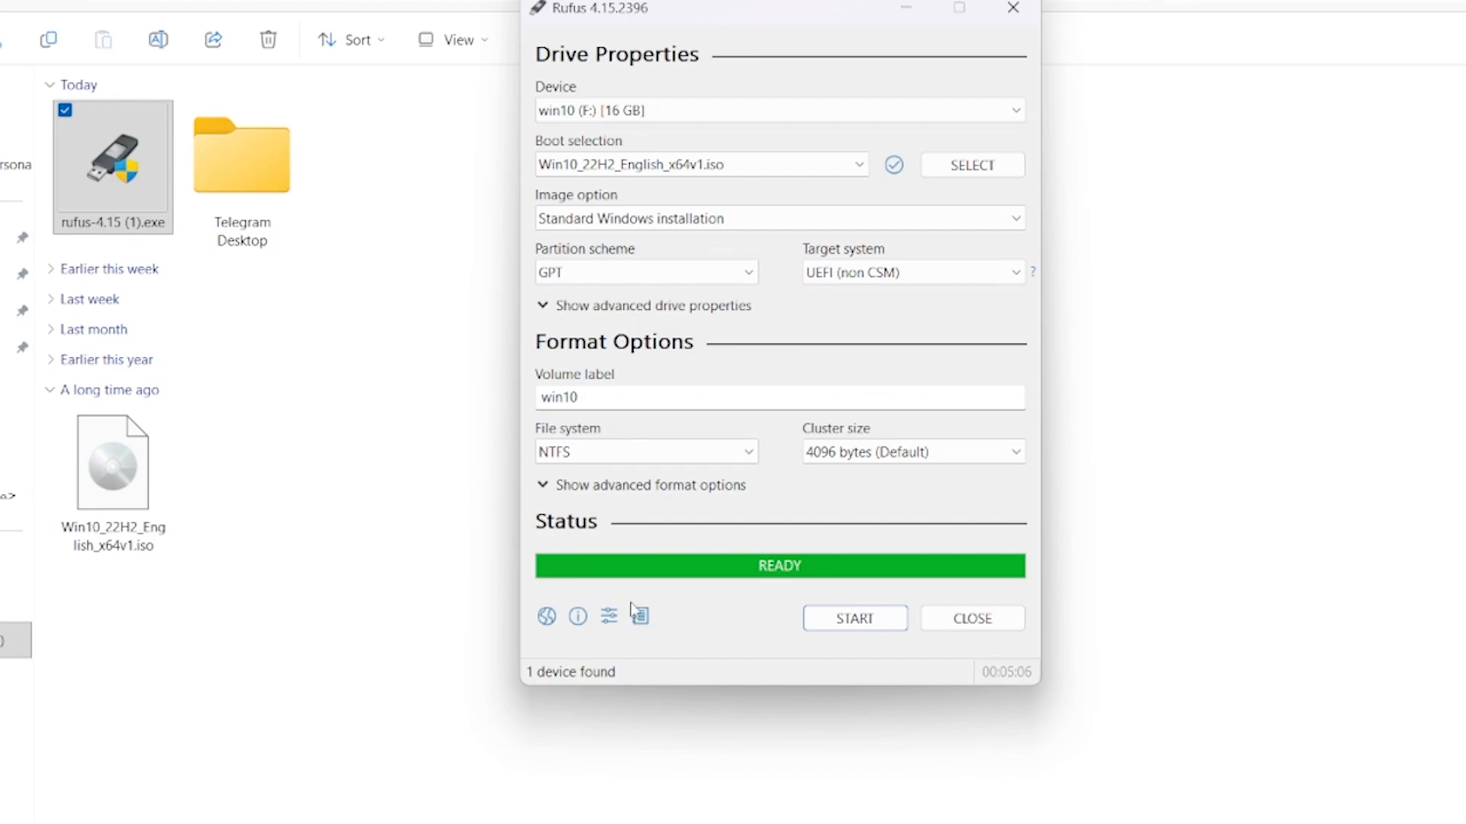
# - Close Rufus and show the computer's drives in File Explorer to check the win10 (F:) USB drive
pyautogui.click(1008, 627)
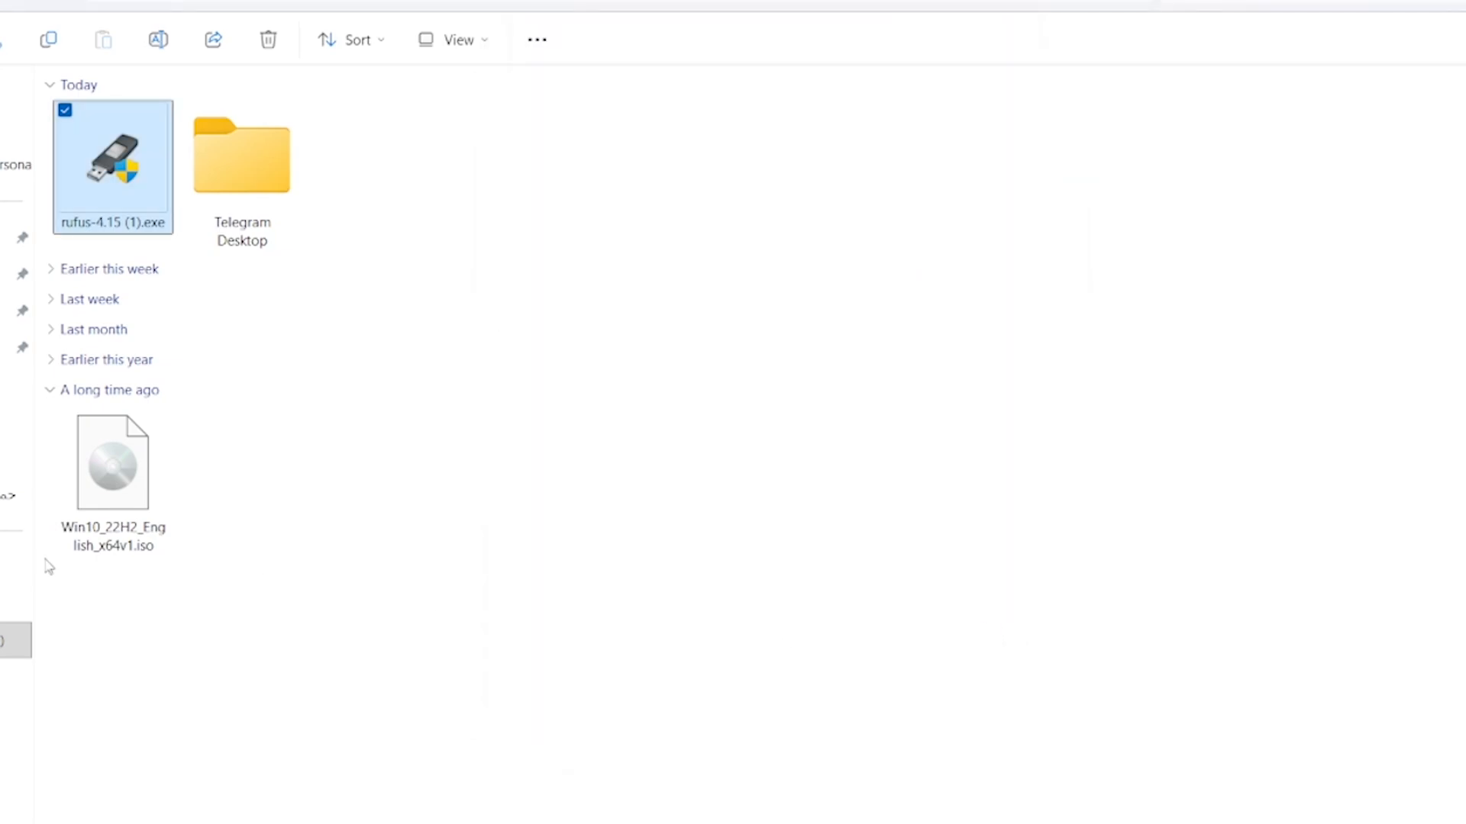
pyautogui.click(16, 603)
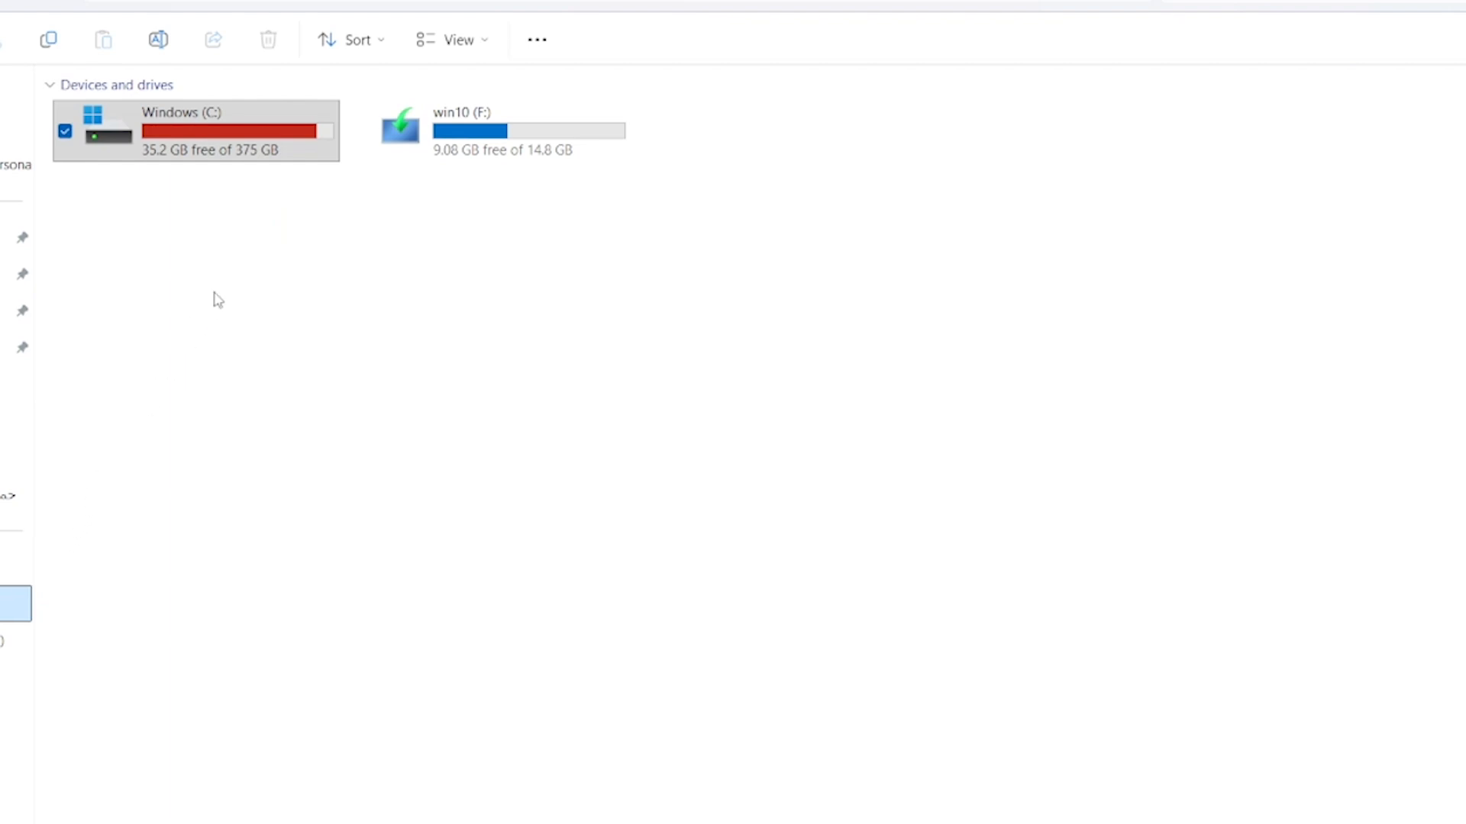
pyautogui.click(506, 249)
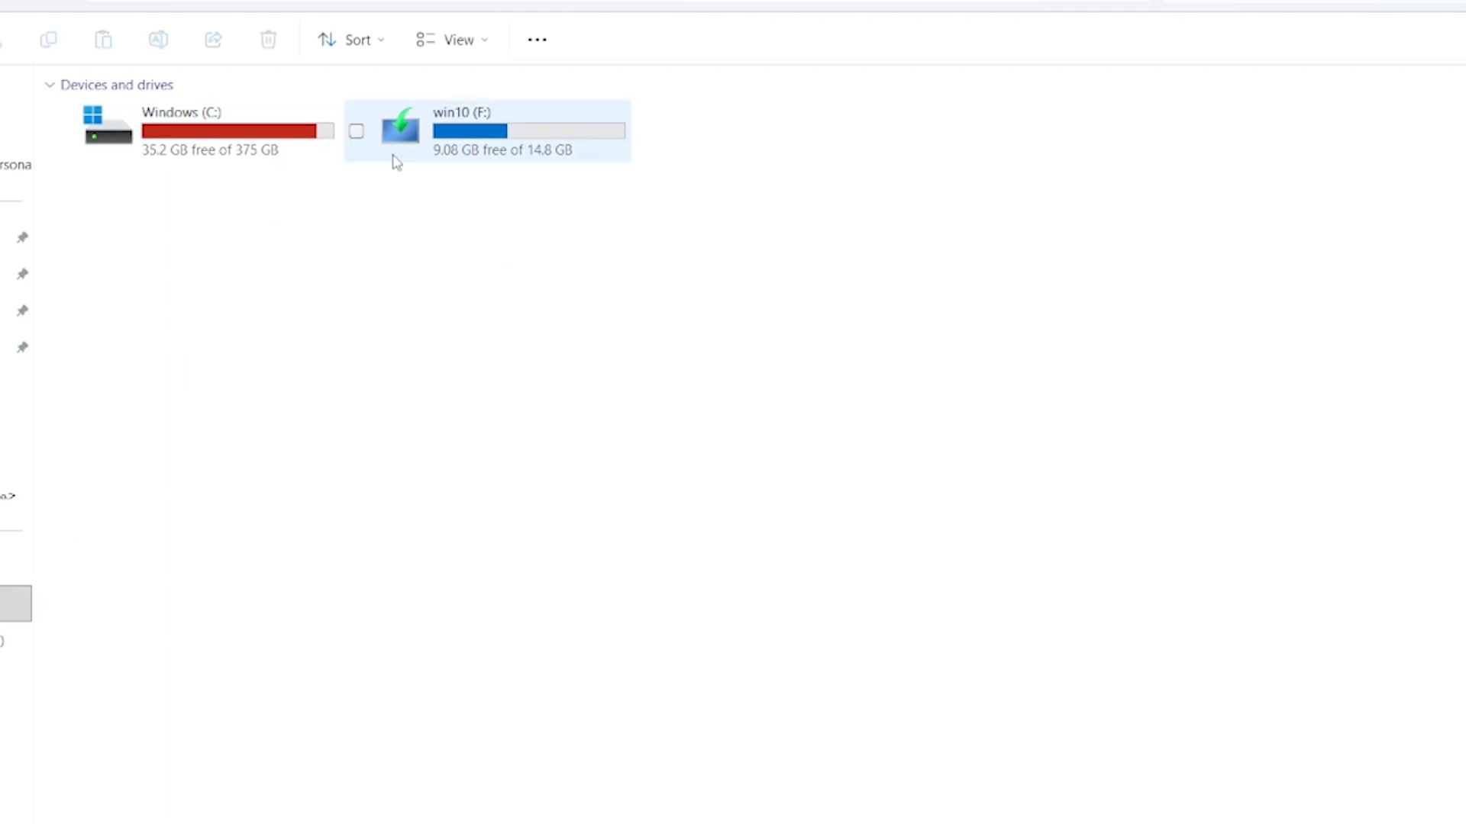